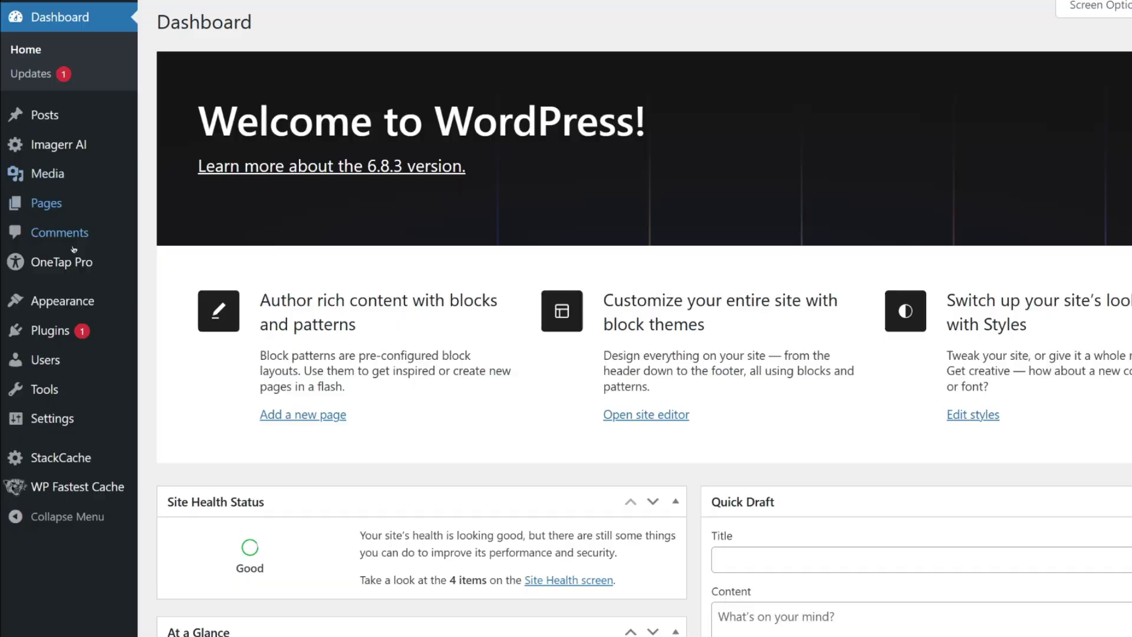
- Search the plugin directory for 'popup maker', then install and activate Popup Maker
mouse_move(45, 332)
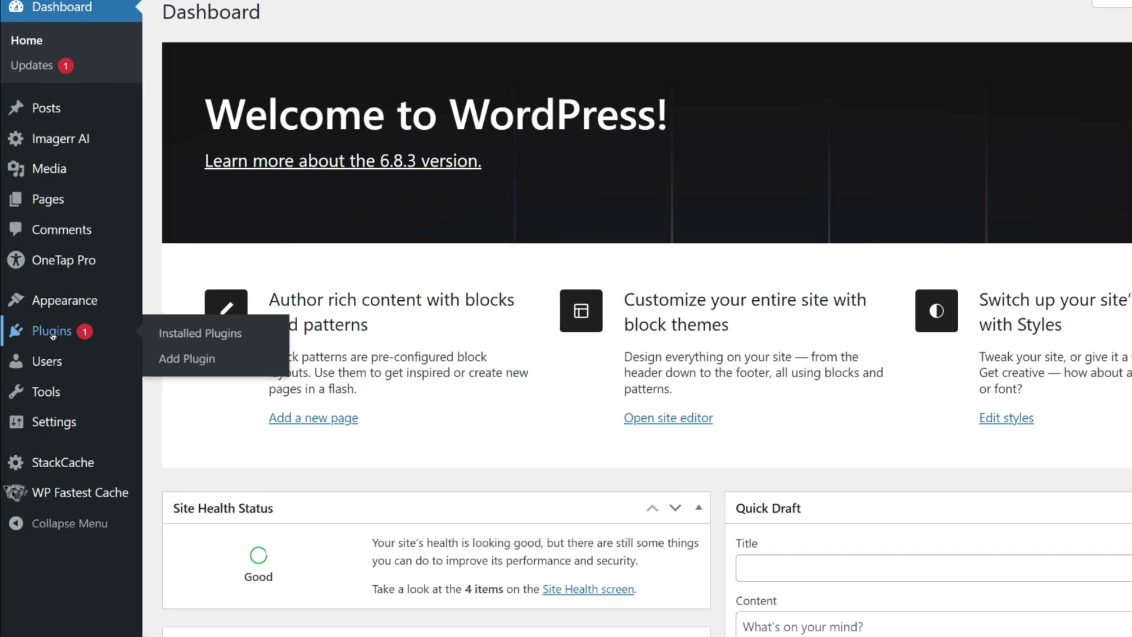
left_click(196, 369)
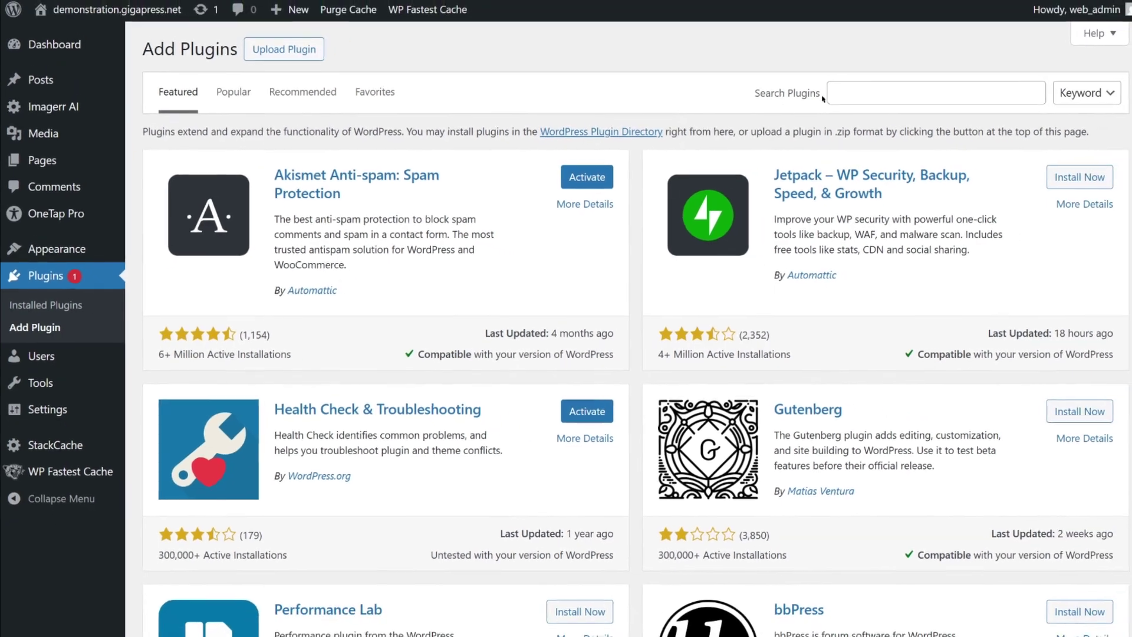
left_click(896, 94)
type("popup maker")
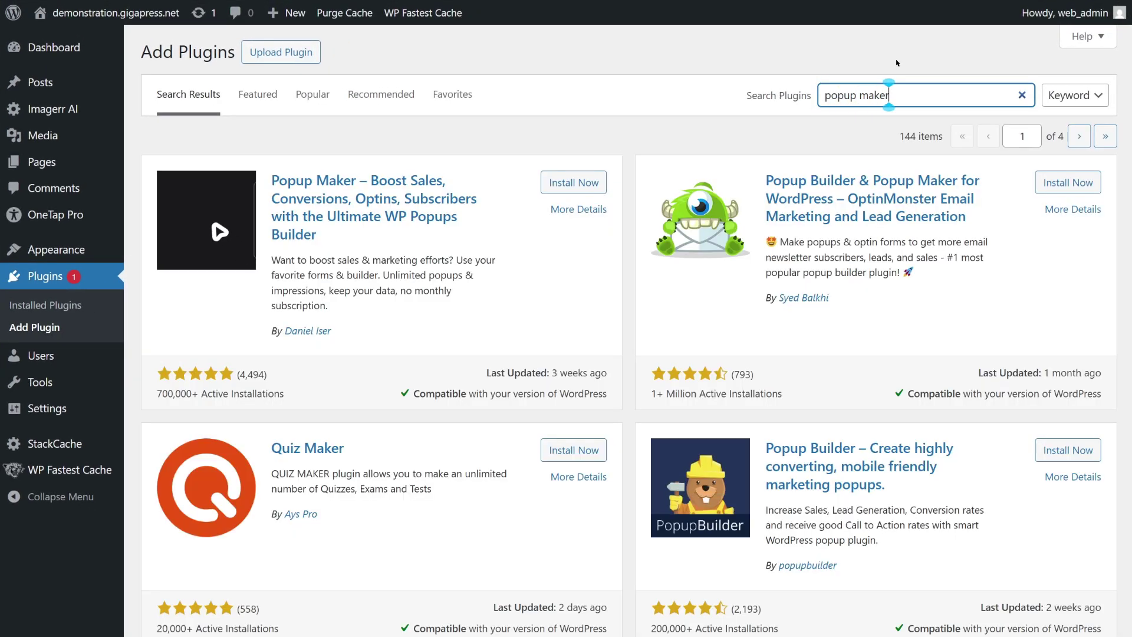
left_click(577, 184)
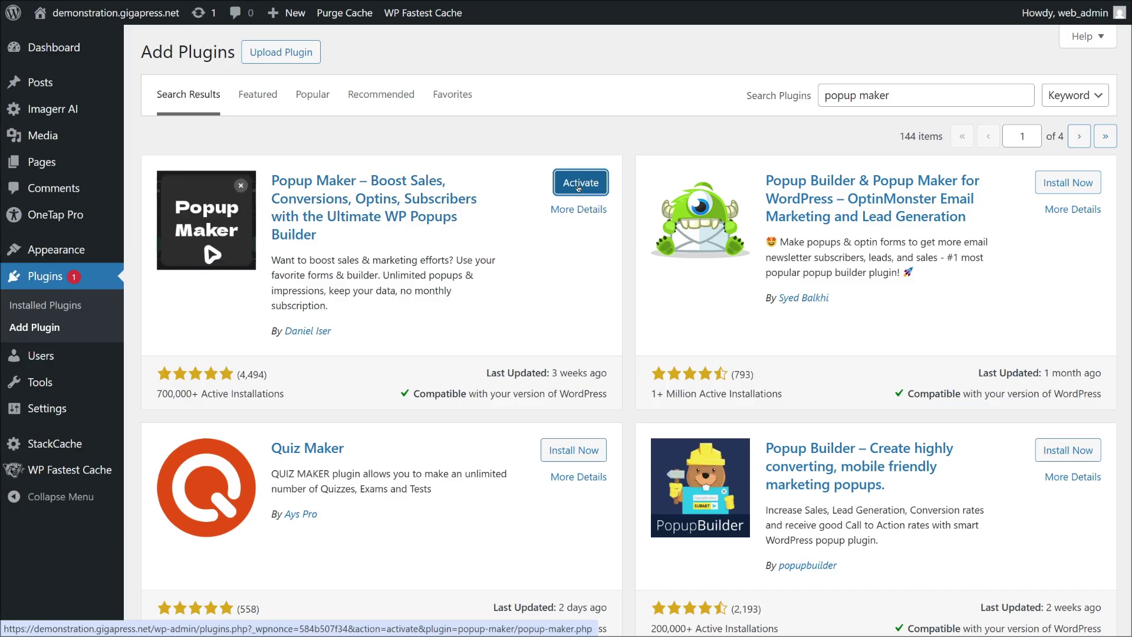
left_click(578, 185)
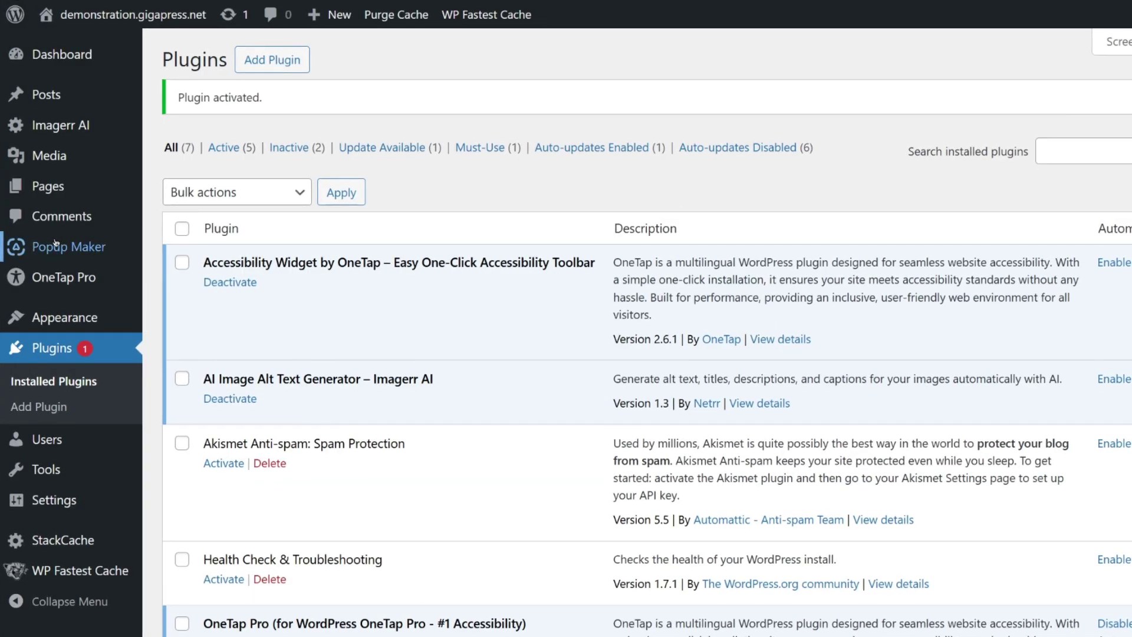
- Open the Light Box theme from Popup Maker's Popup Themes list for editing
mouse_move(52, 246)
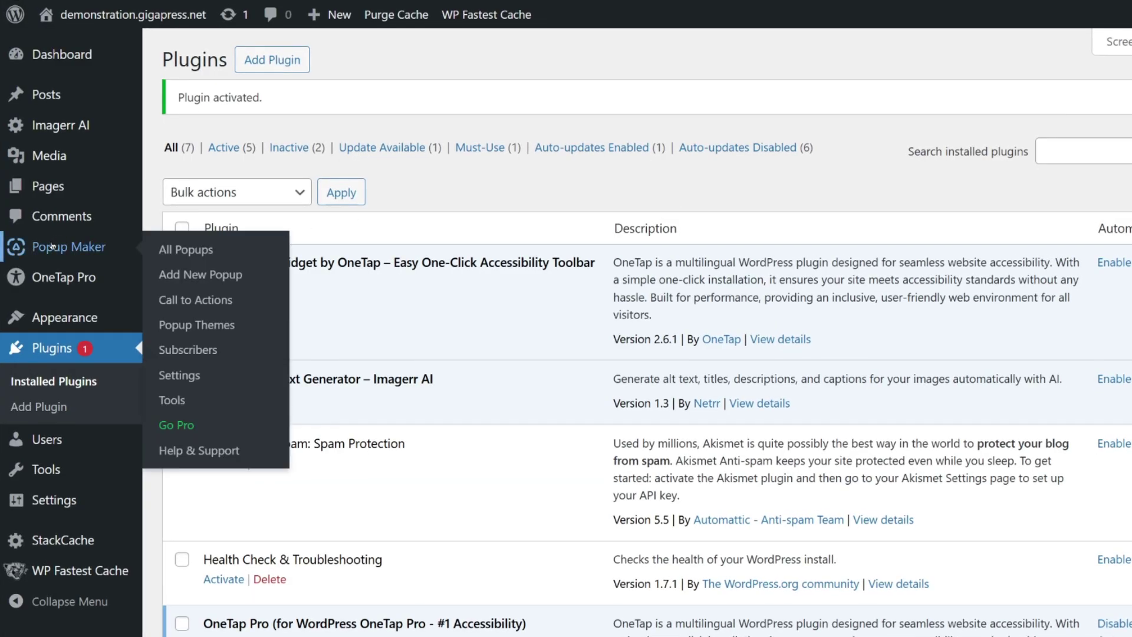
left_click(195, 326)
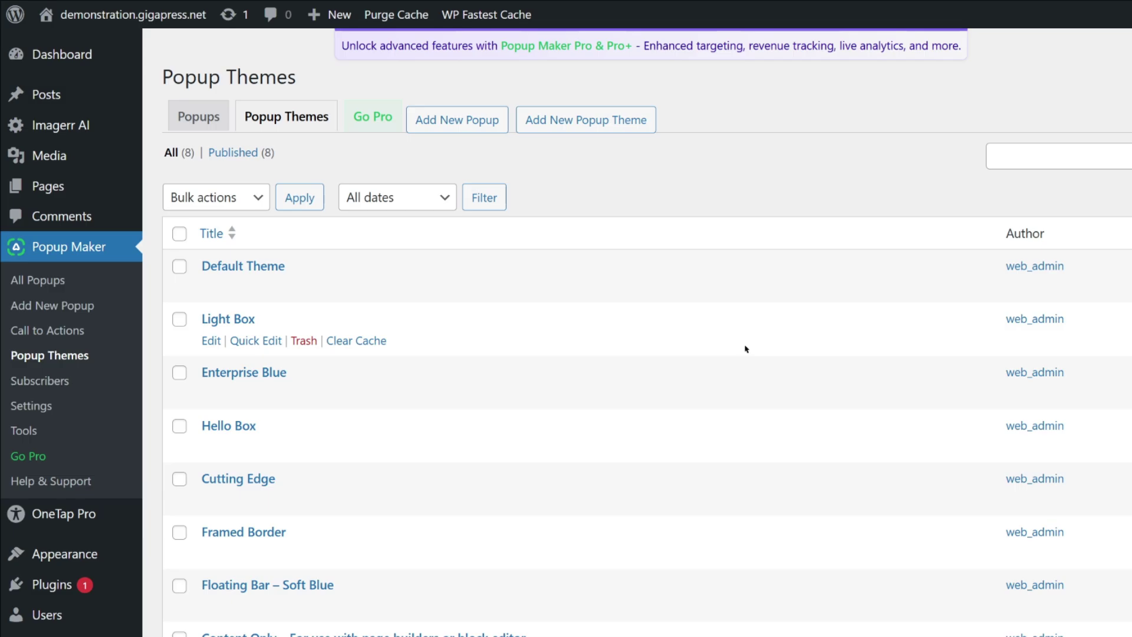
left_click(241, 319)
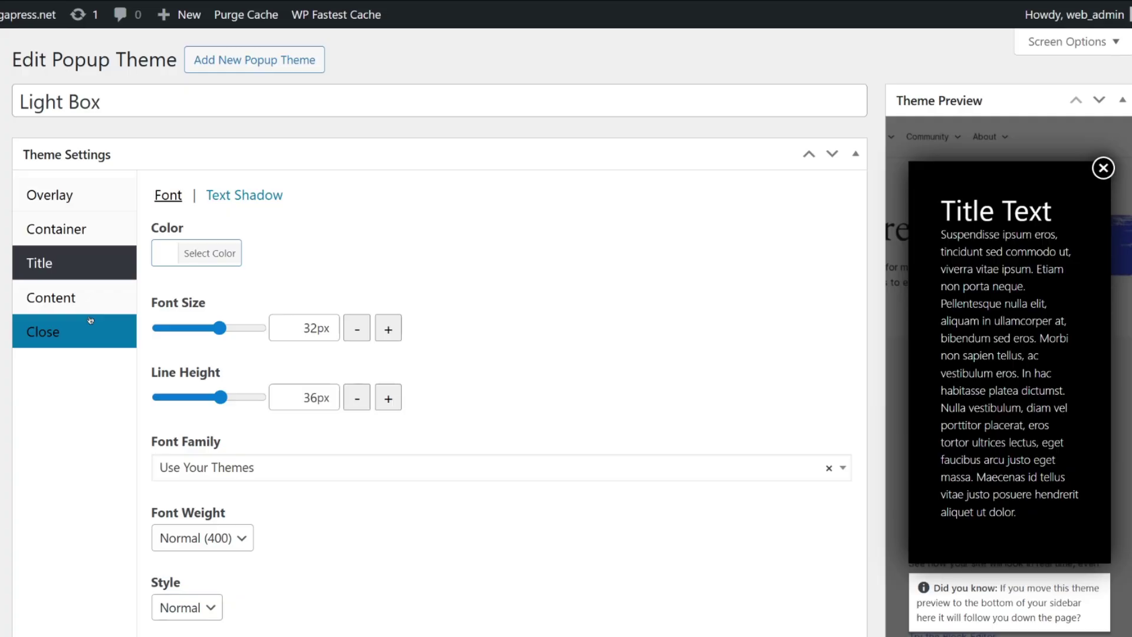
- Rename the theme to 'New User' and lower the overlay opacity to 40%
triple_click(292, 95)
type("New User")
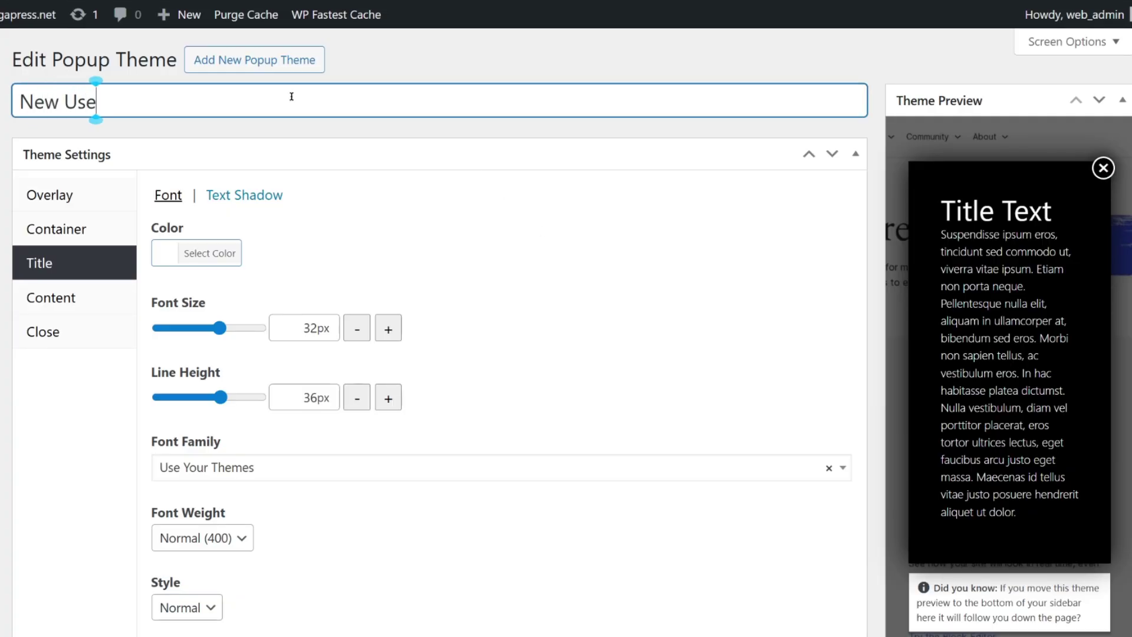
left_click(289, 135)
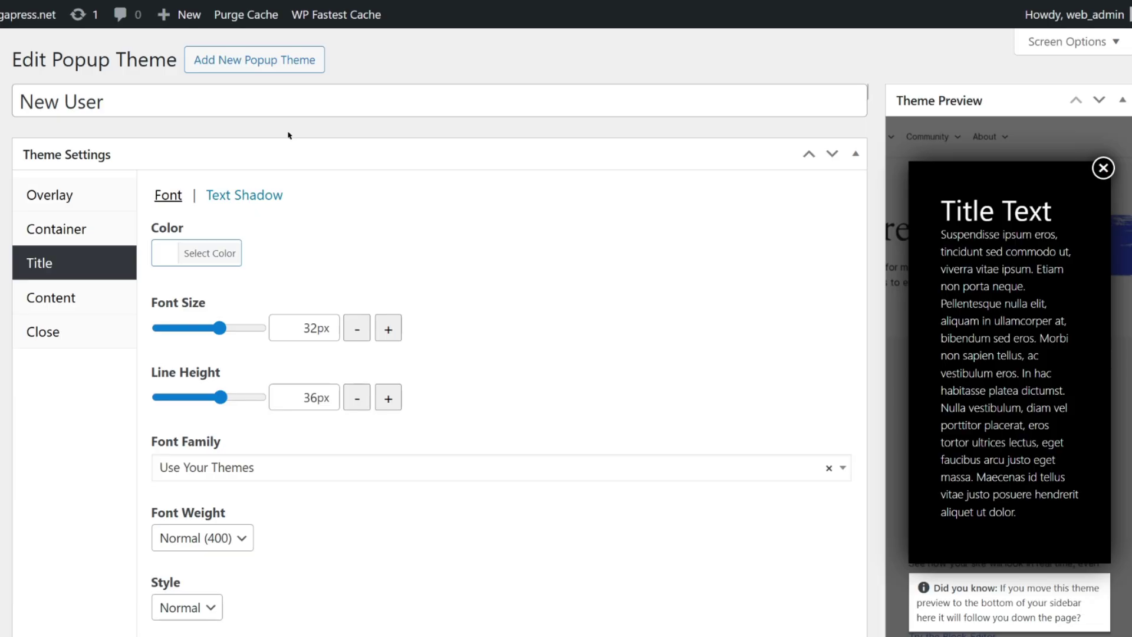
left_click(97, 196)
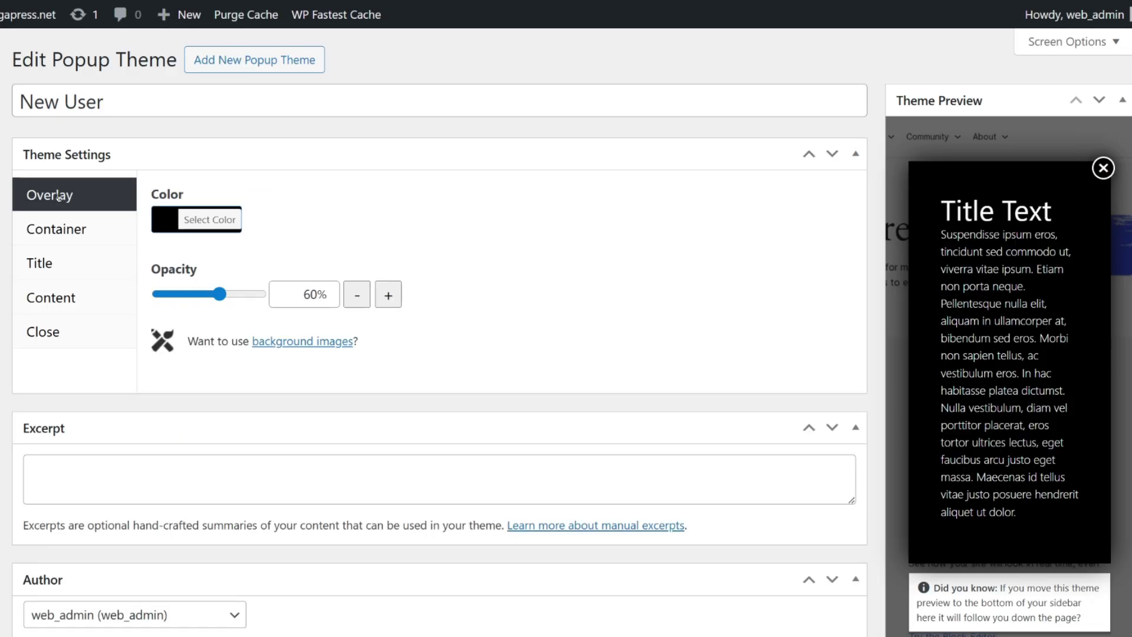
left_click(171, 215)
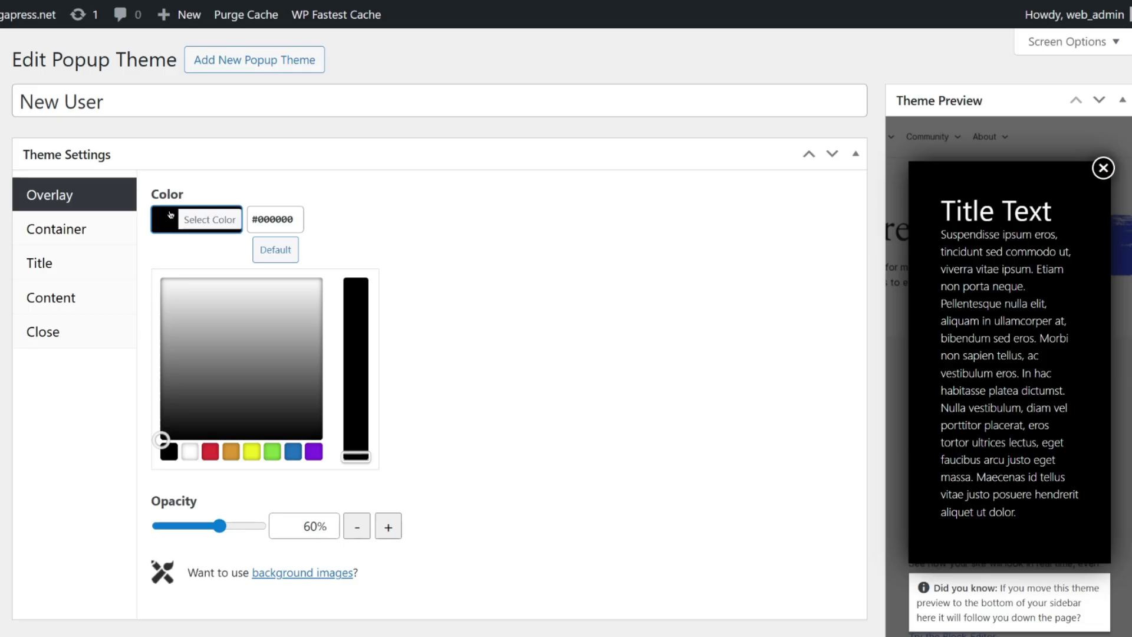
left_click(171, 214)
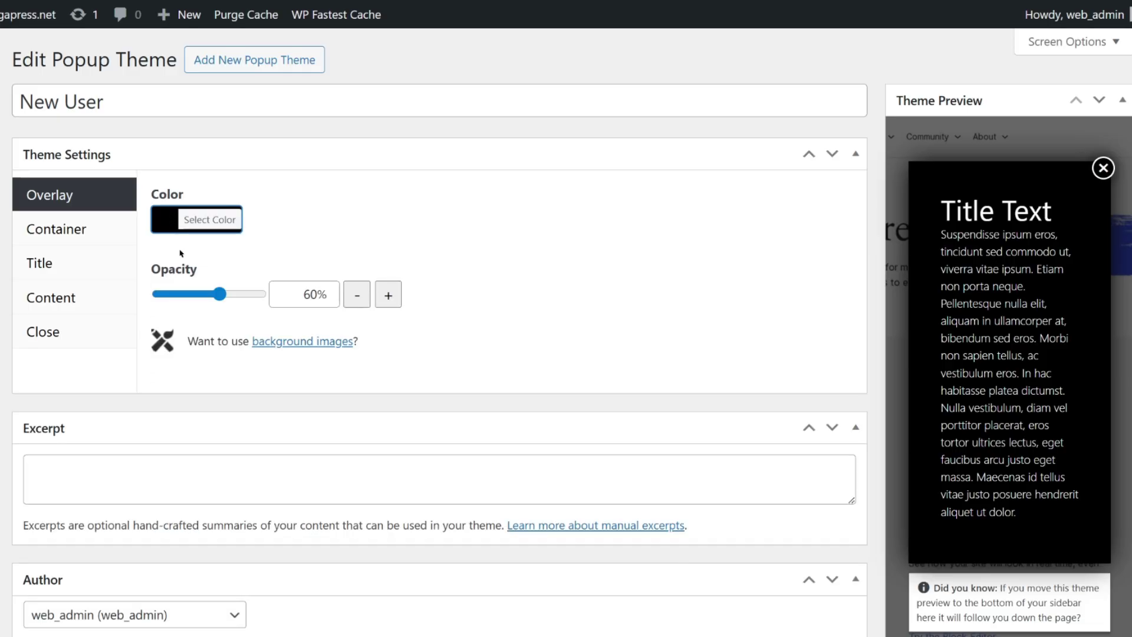
left_click_drag(219, 294, 200, 300)
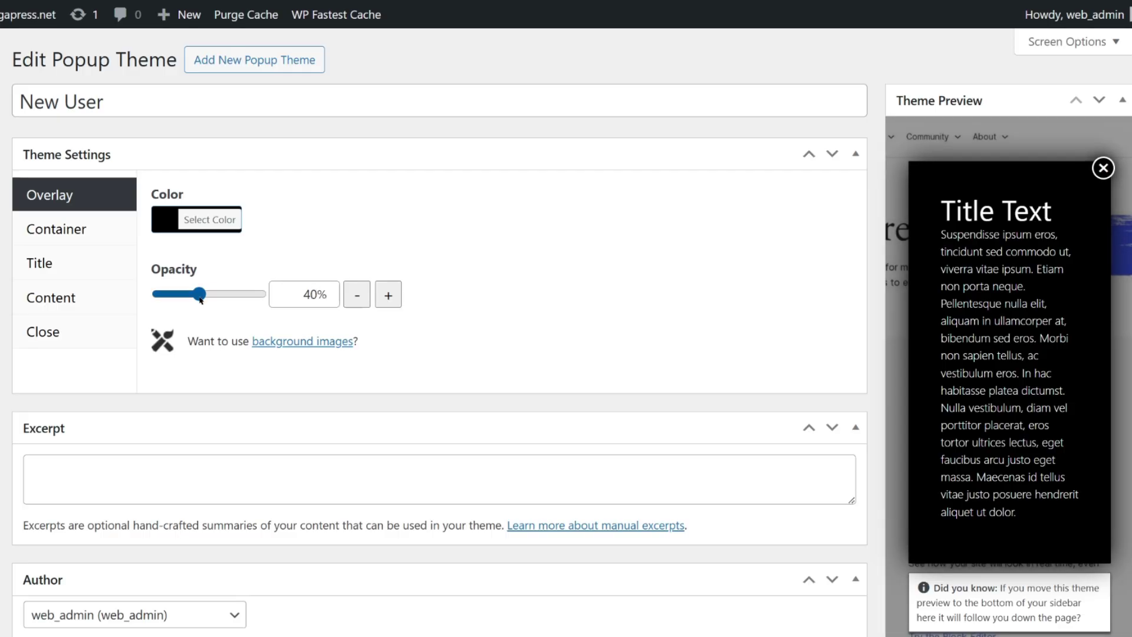
- Give the popup container a 20px border radius
left_click(94, 233)
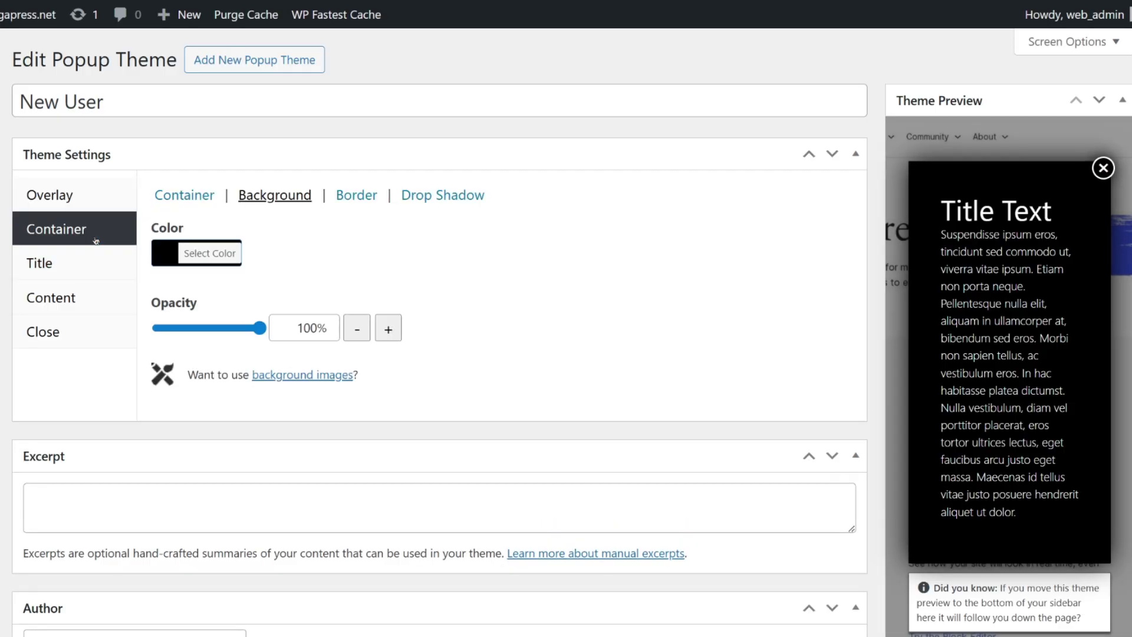
left_click(185, 198)
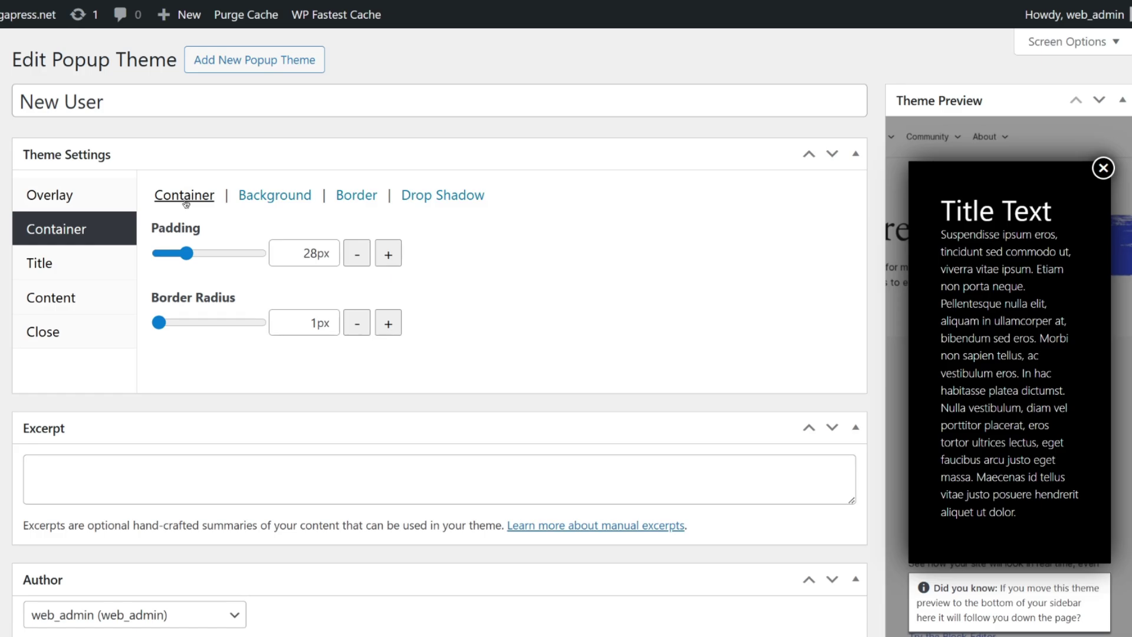
left_click_drag(159, 322, 184, 324)
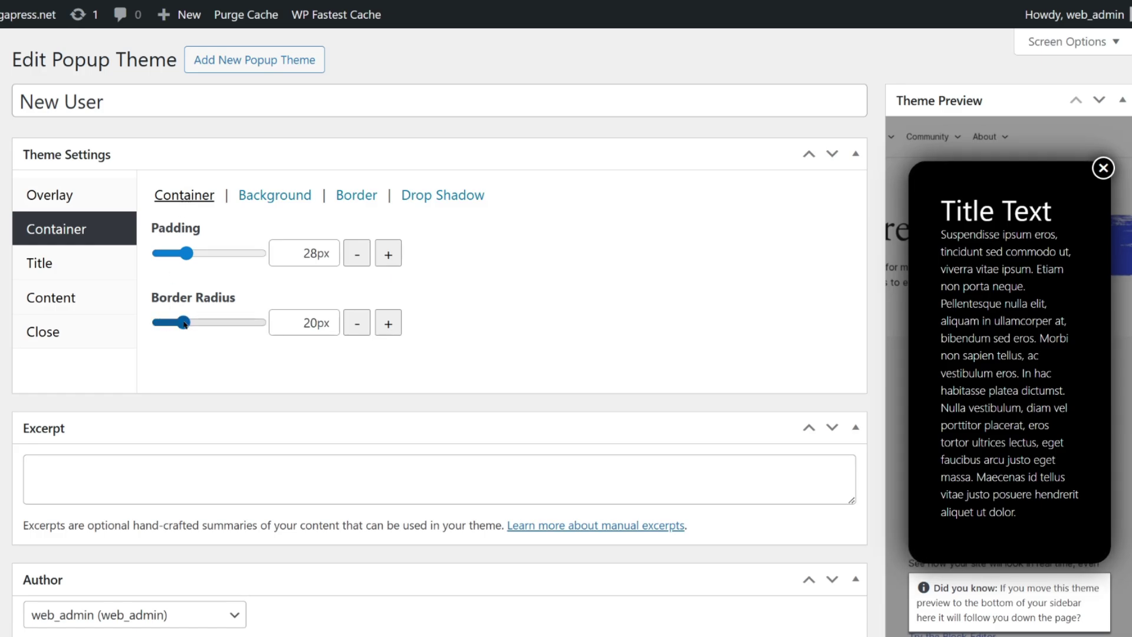
left_click(245, 198)
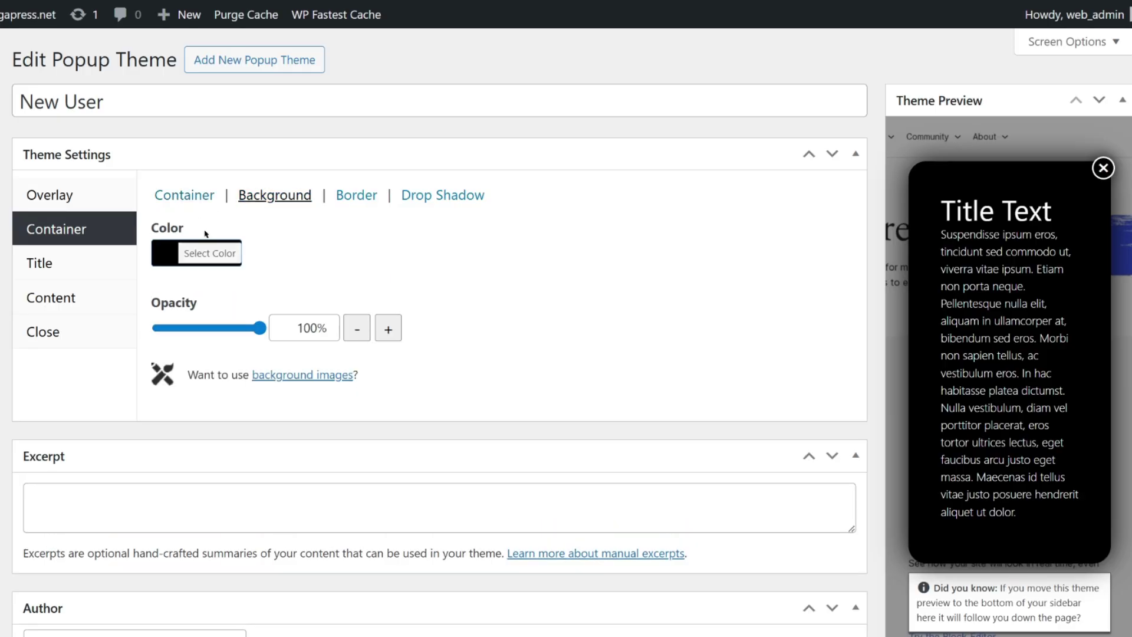
- Style the popup title in Poppins, orange, with bold font weight
left_click(66, 263)
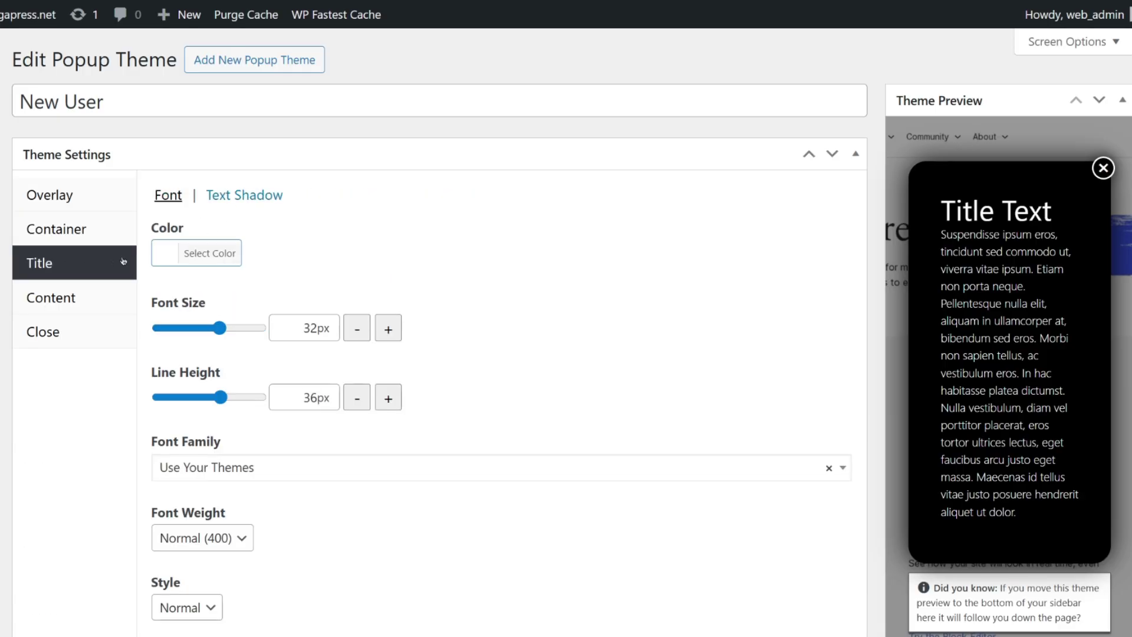
left_click(159, 258)
left_click(161, 257)
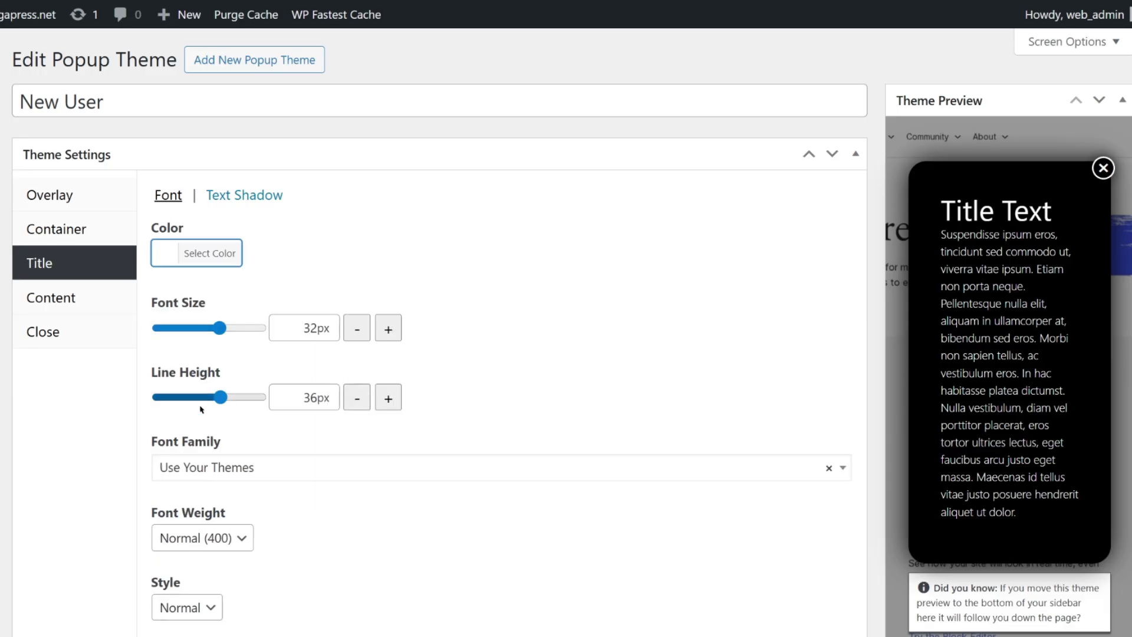
left_click(218, 467)
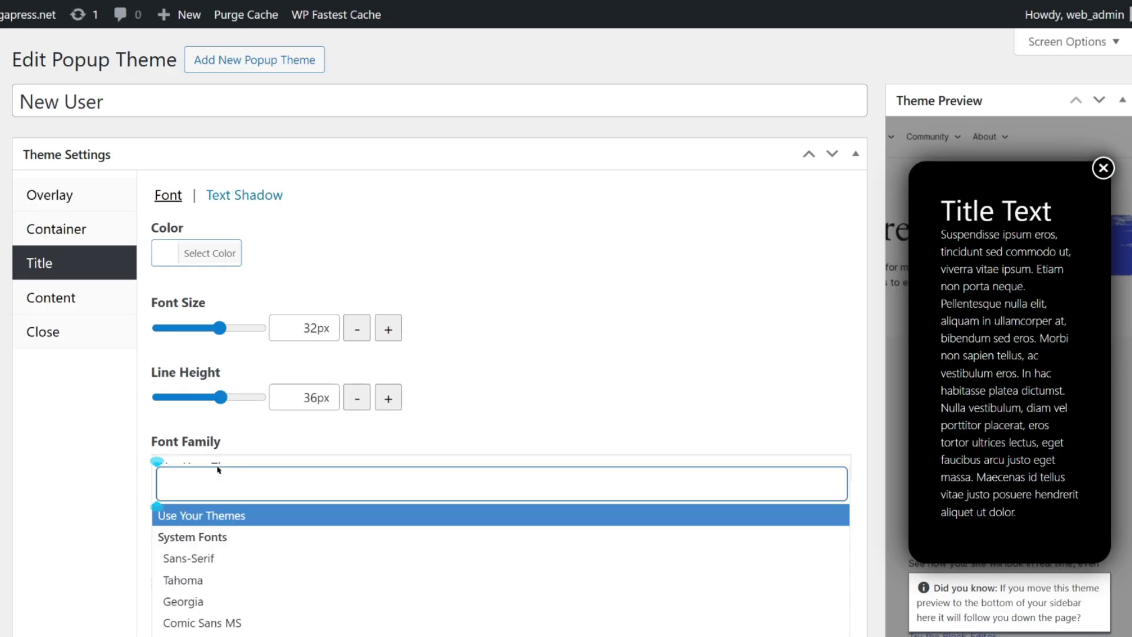
type("poppins")
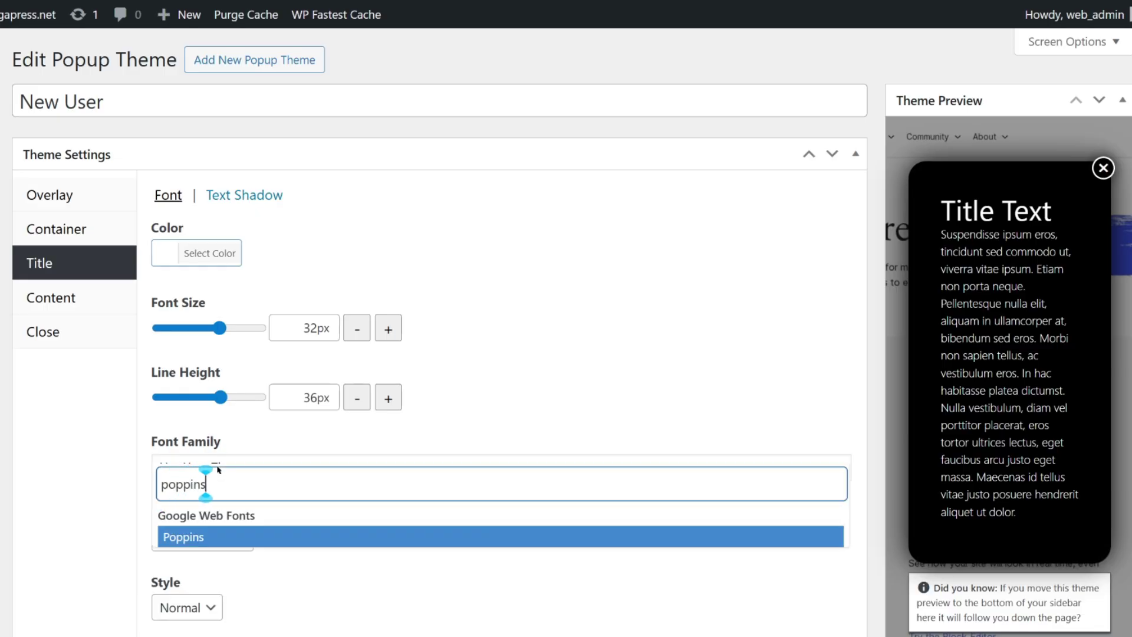
left_click(229, 536)
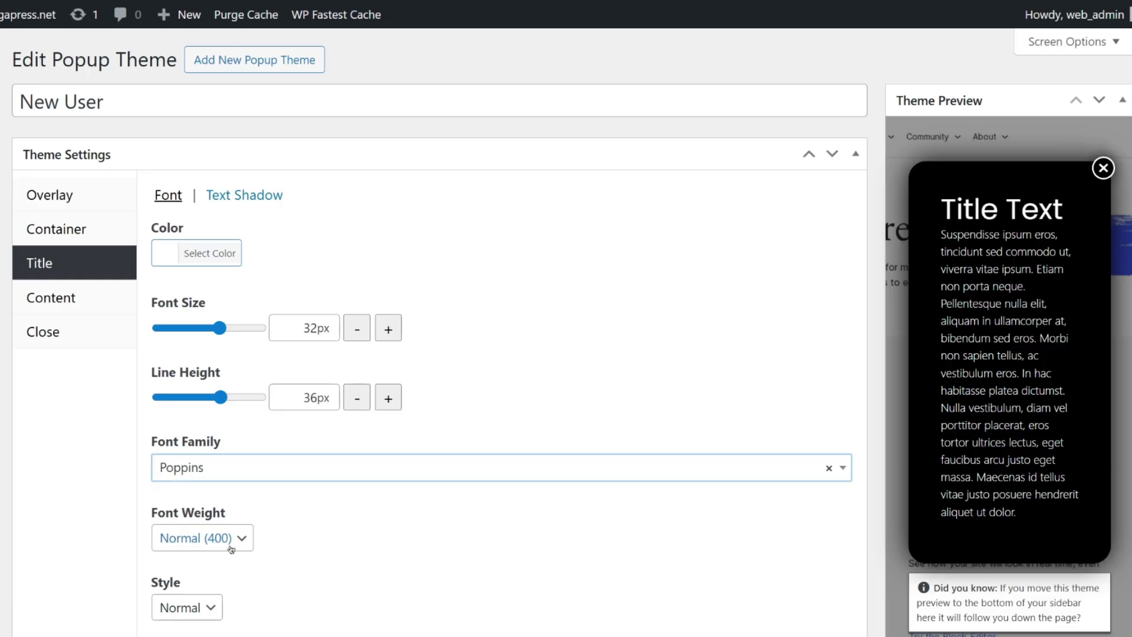
left_click(197, 253)
left_click(230, 484)
scroll(222, 472, "down", 5)
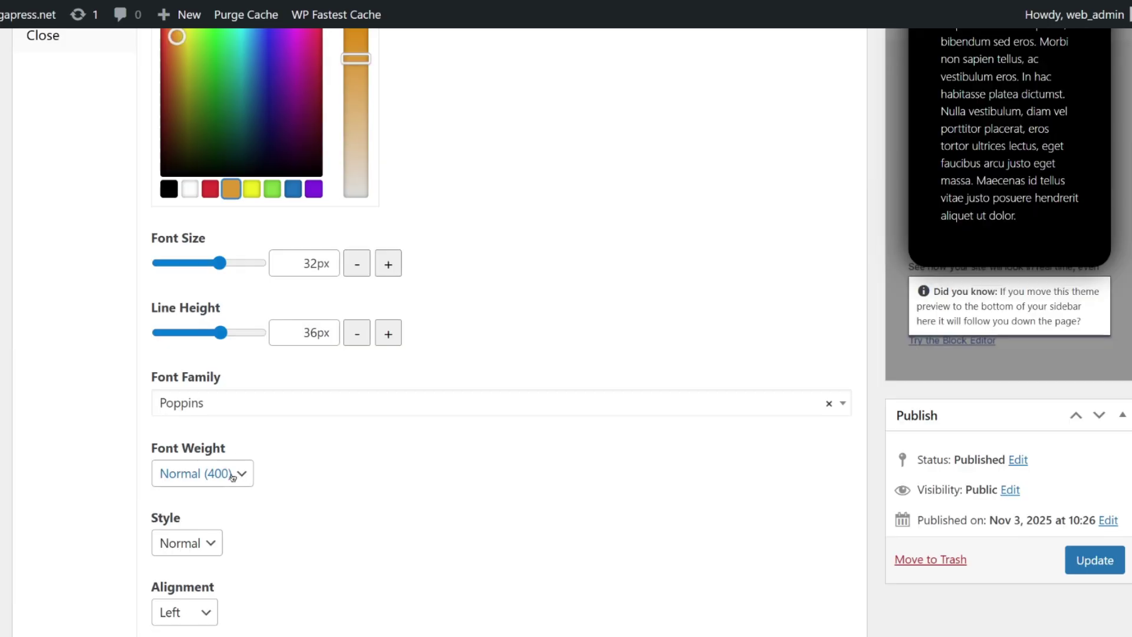
left_click(201, 472)
scroll(197, 471, "down", 4)
left_click(197, 458)
scroll(118, 413, "up", 9)
- Review the content and close button settings, then save the New User theme
left_click(46, 296)
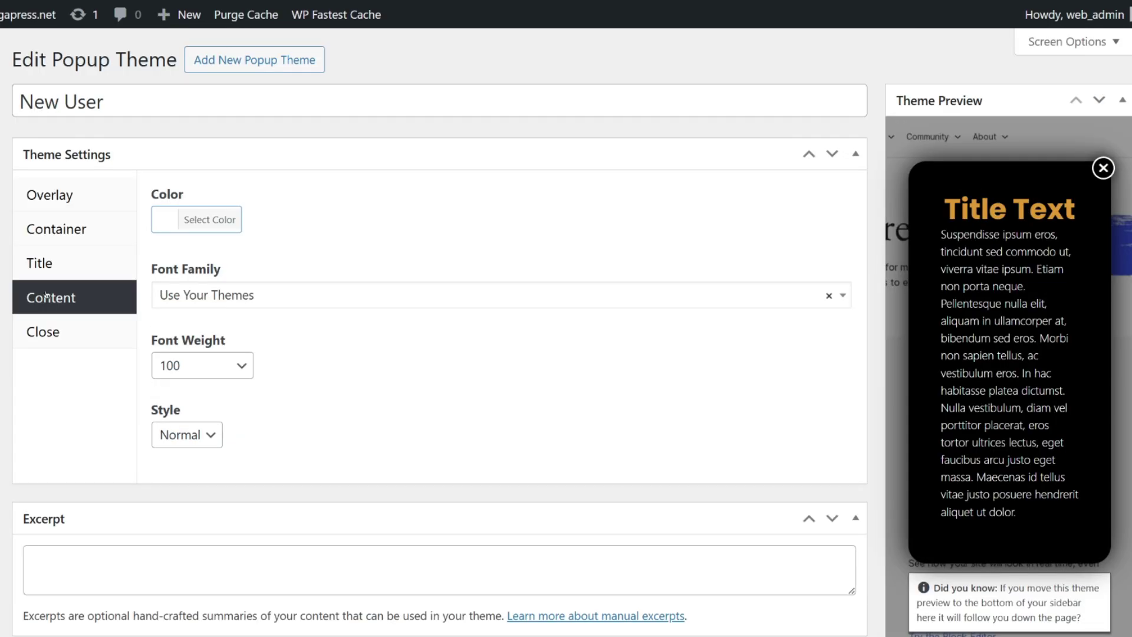
left_click(177, 231)
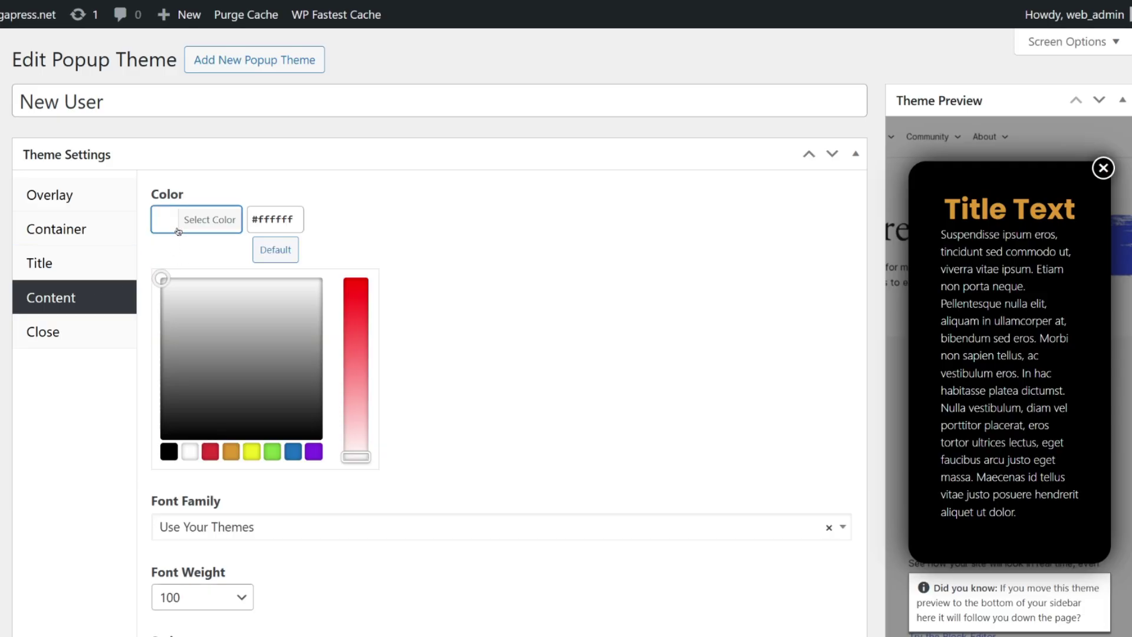
left_click(177, 231)
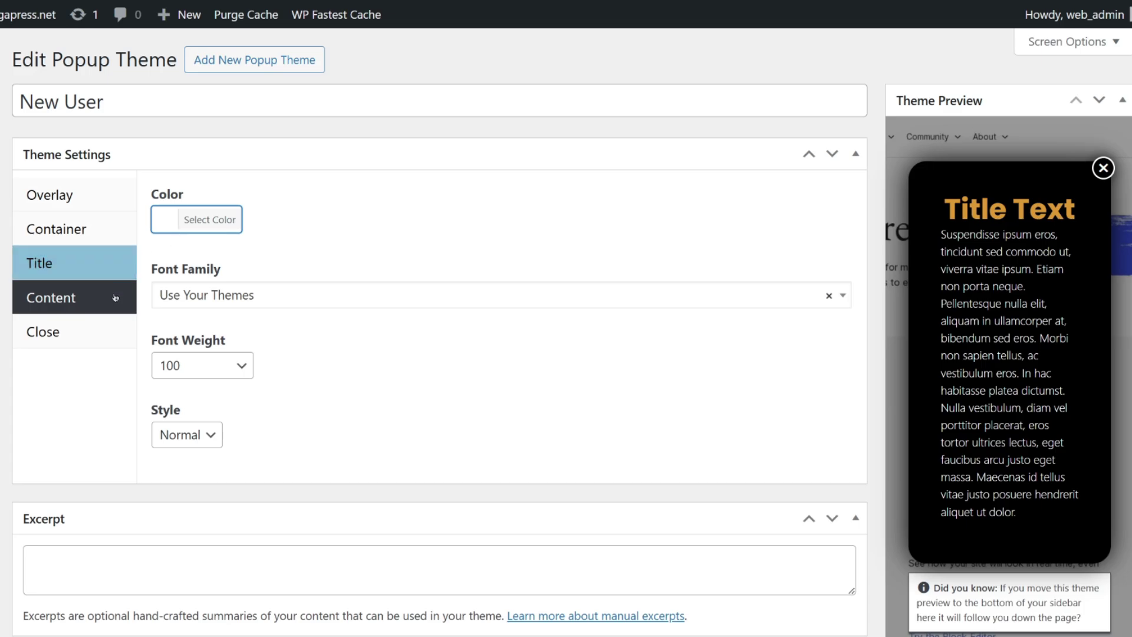
left_click(86, 331)
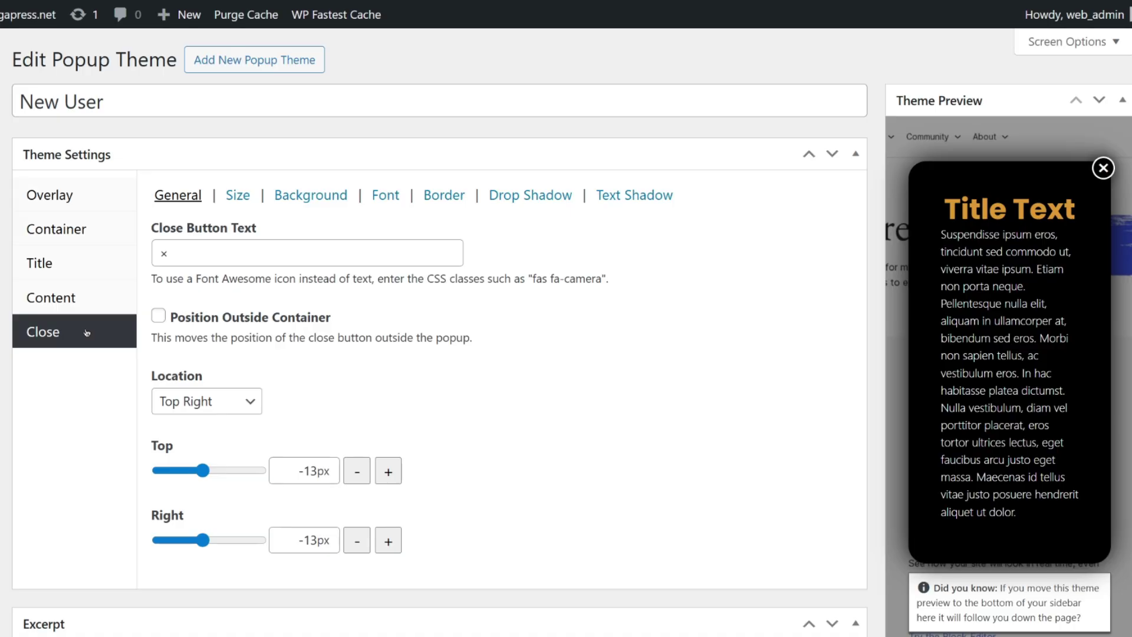
scroll(87, 333, "down", 5)
left_click(1069, 552)
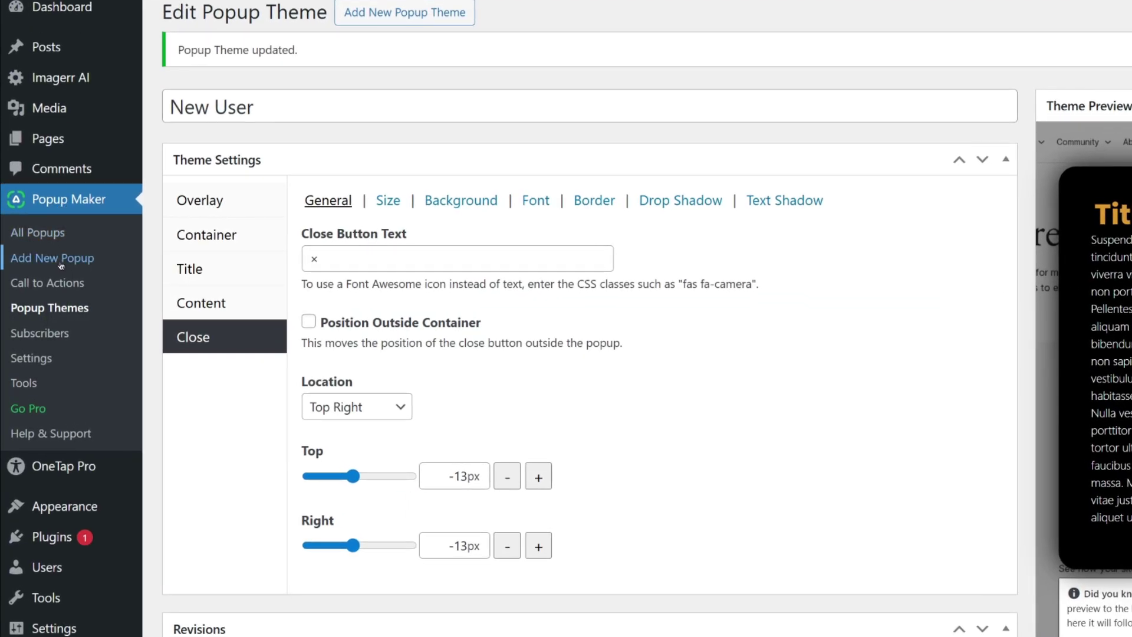
- Create a popup titled 'New User' with the offer line and the early-access paragraph
left_click(60, 264)
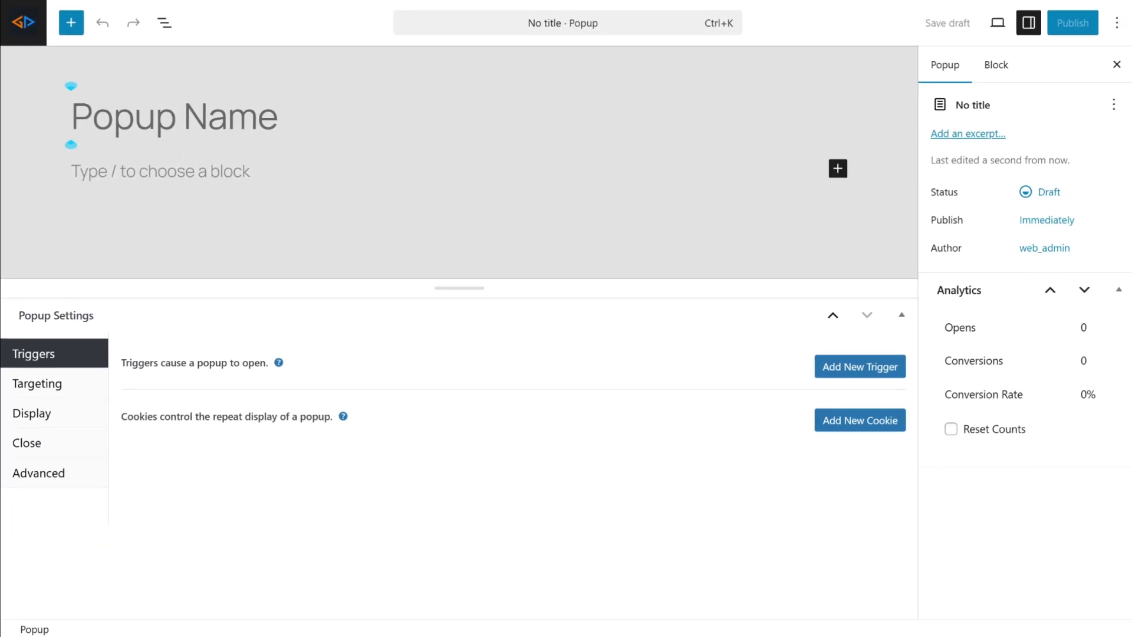
type("New ")
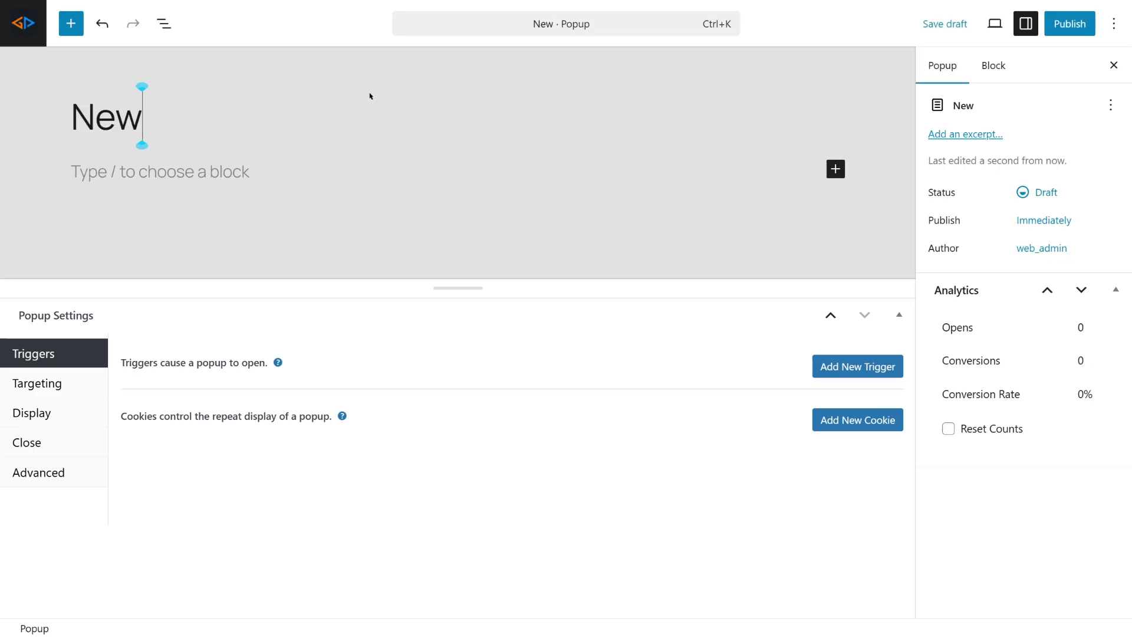
type("User")
key("Return")
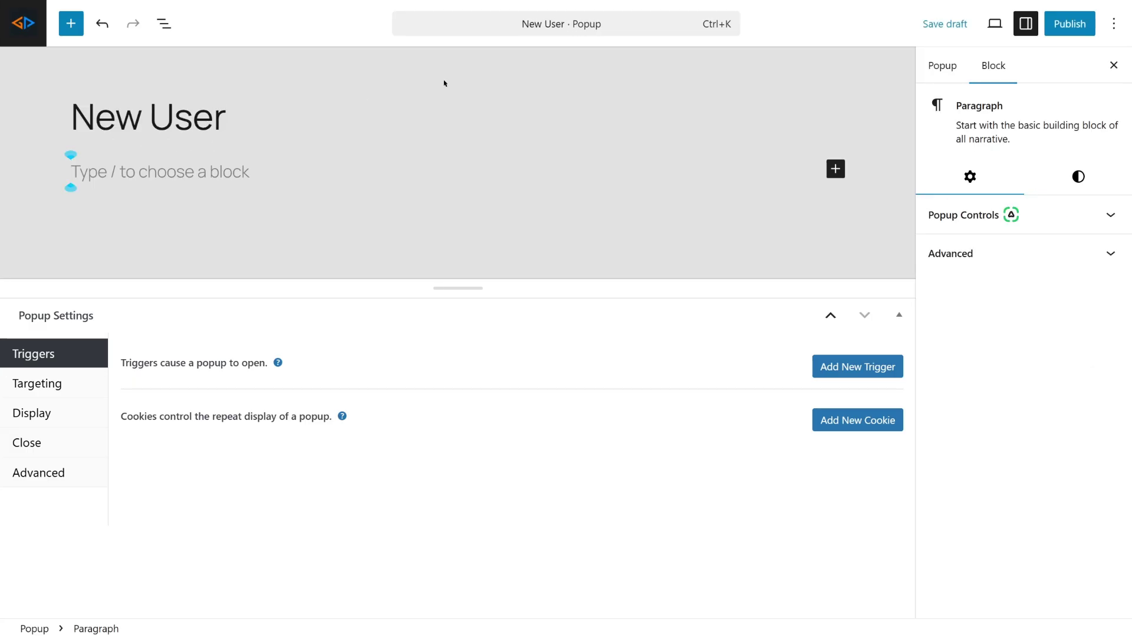
type("Get 20")
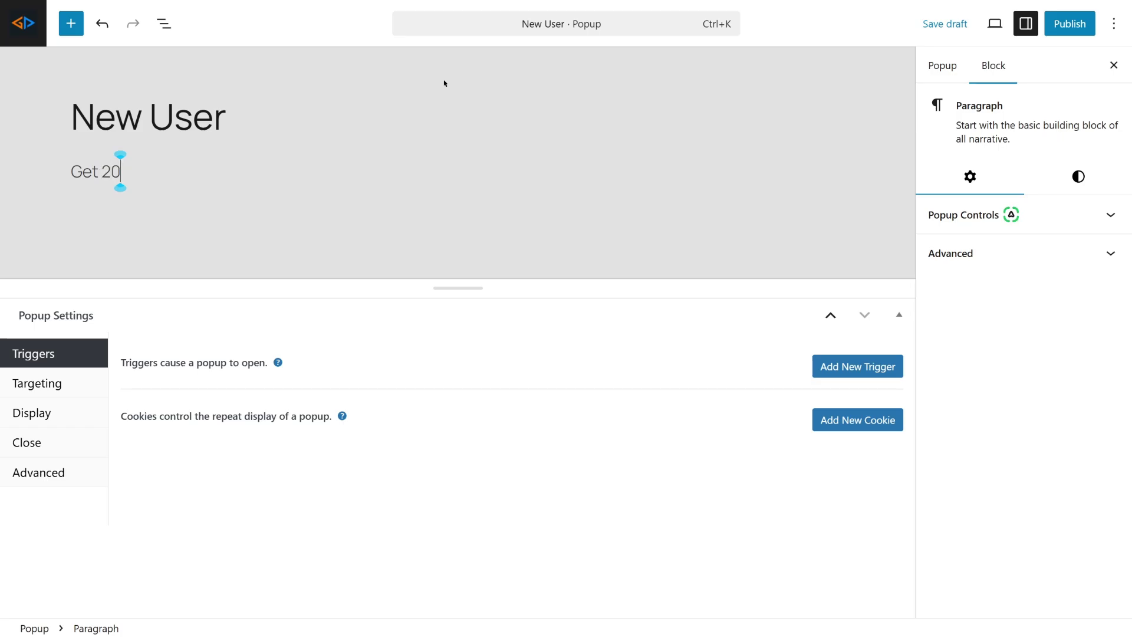
type("% off on your first order!")
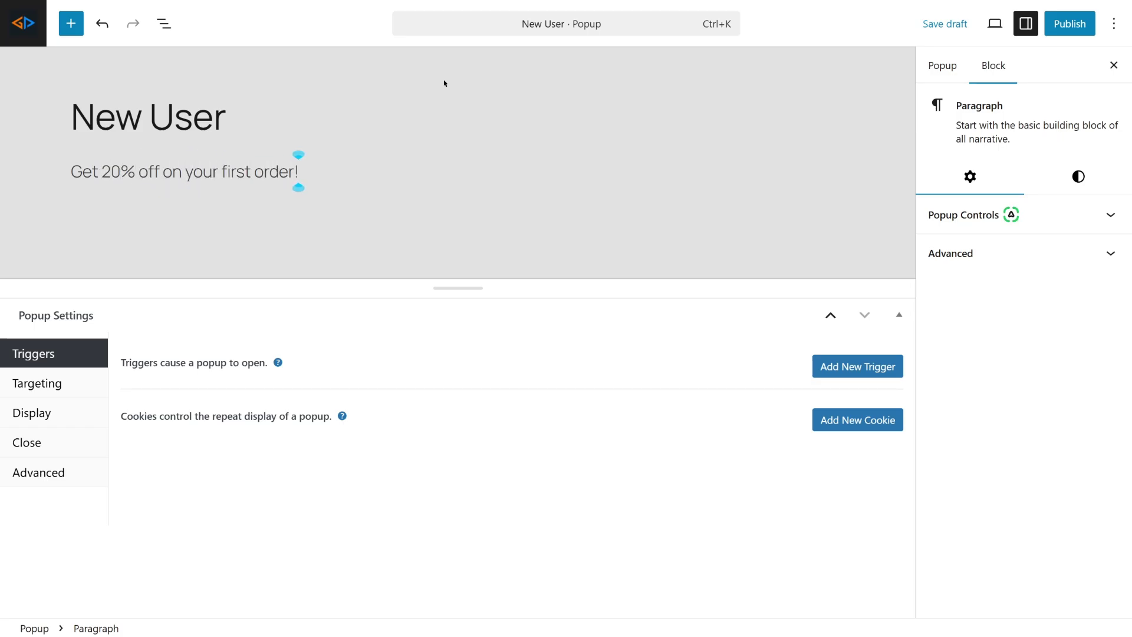
key("Return")
type("Plus get early access")
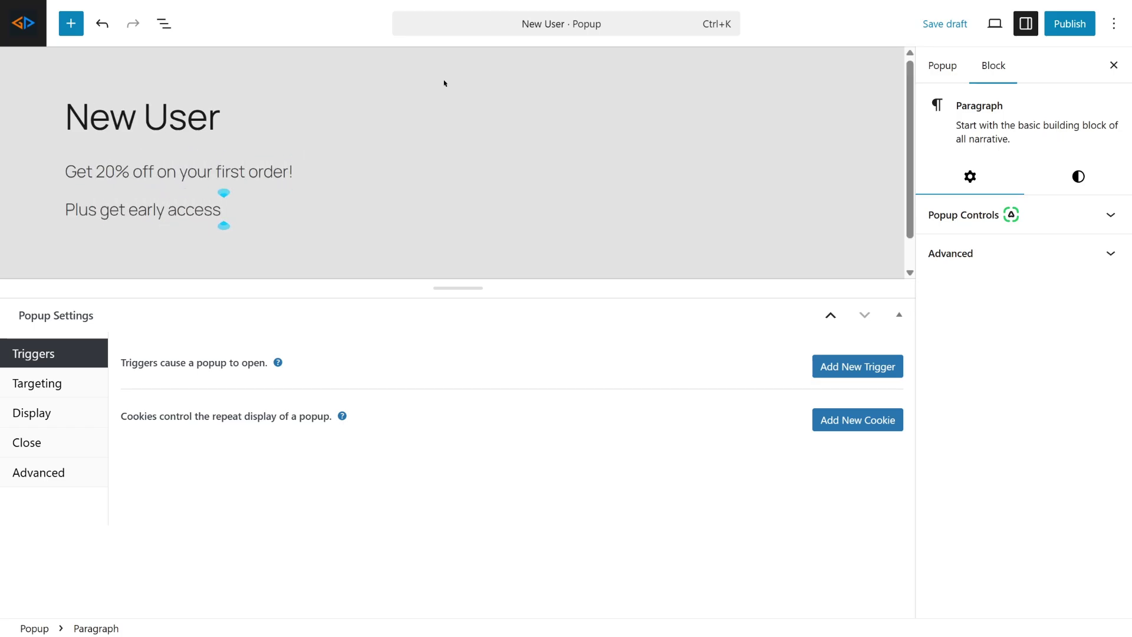
type(" to new products, exclusive off")
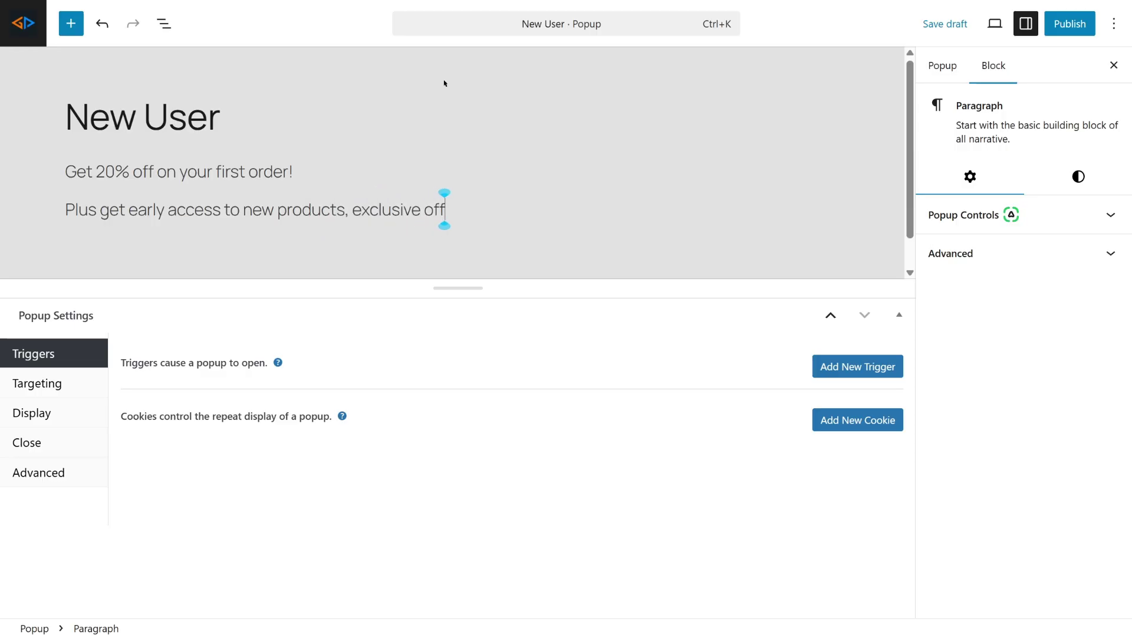
type("ers and more!")
- Set the 'Get 20% off on your first order!' line to XXL text size
triple_click(167, 171)
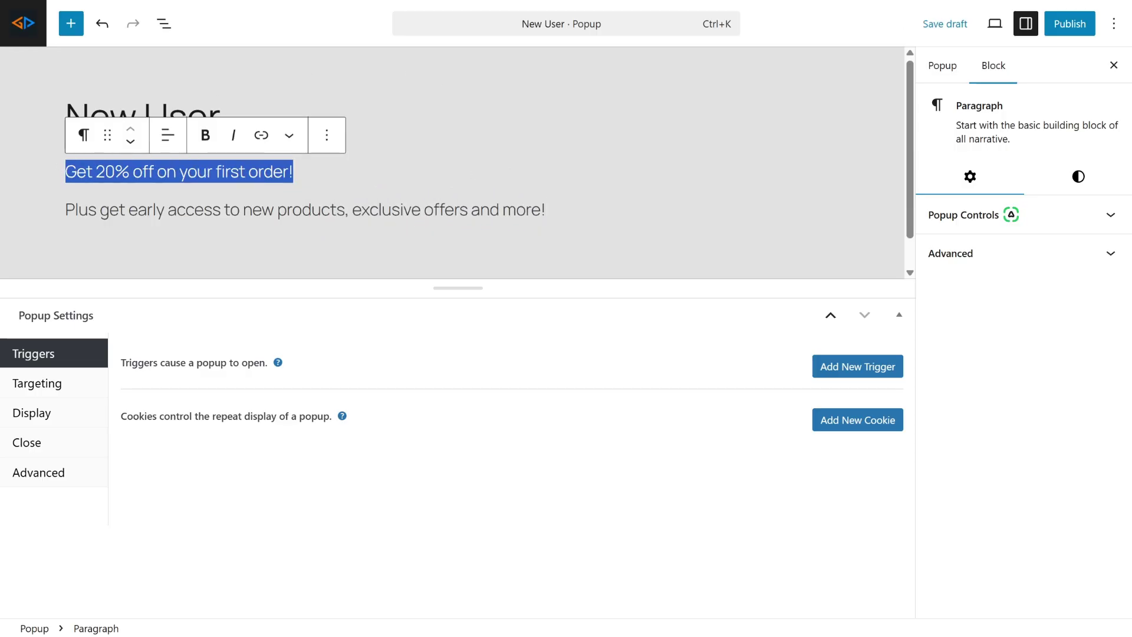
left_click(1064, 183)
left_click(1061, 503)
left_click(1098, 502)
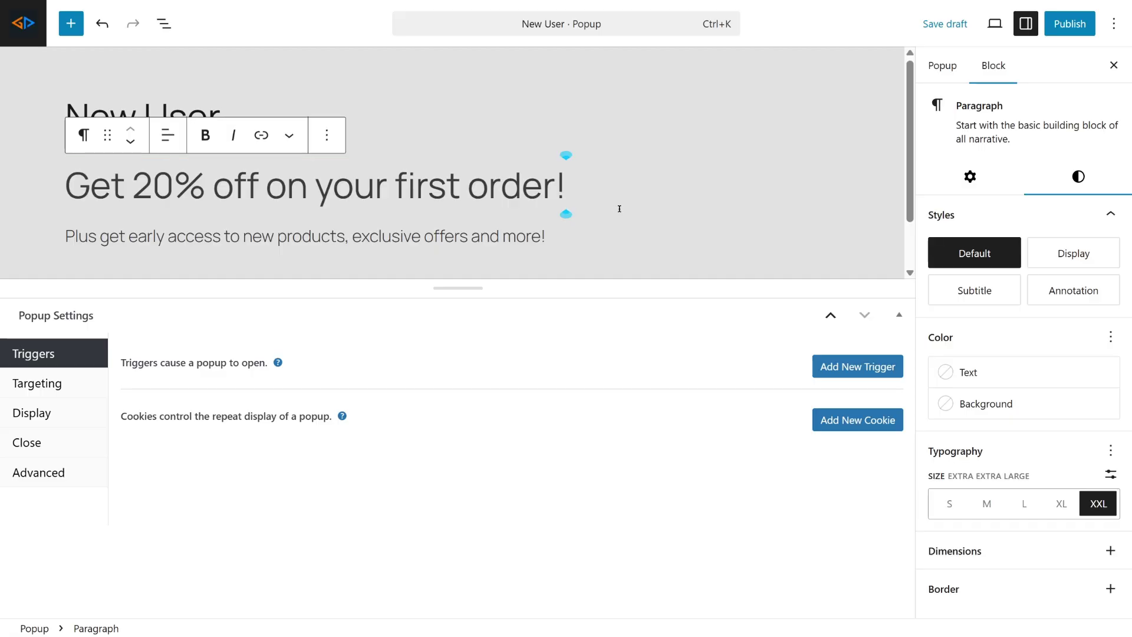
left_click(1005, 377)
left_click(1005, 379)
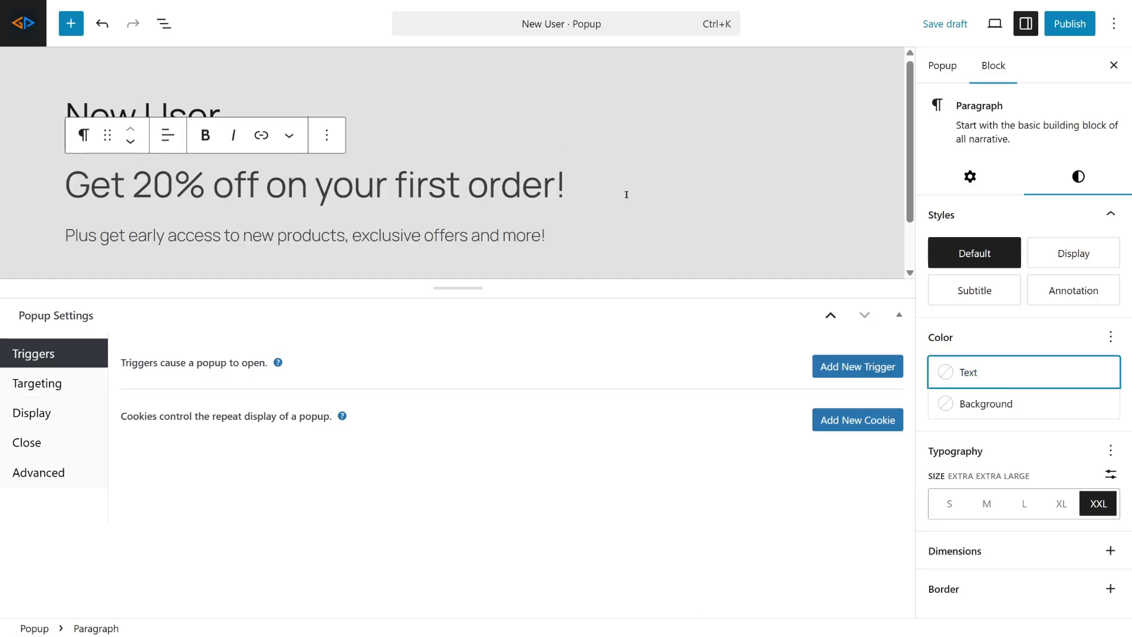
scroll(626, 195, "down", 1)
scroll(627, 198, "up", 1)
scroll(626, 194, "down", 1)
- Search the block library for 'buttons' below the early-access paragraph
left_click(406, 207)
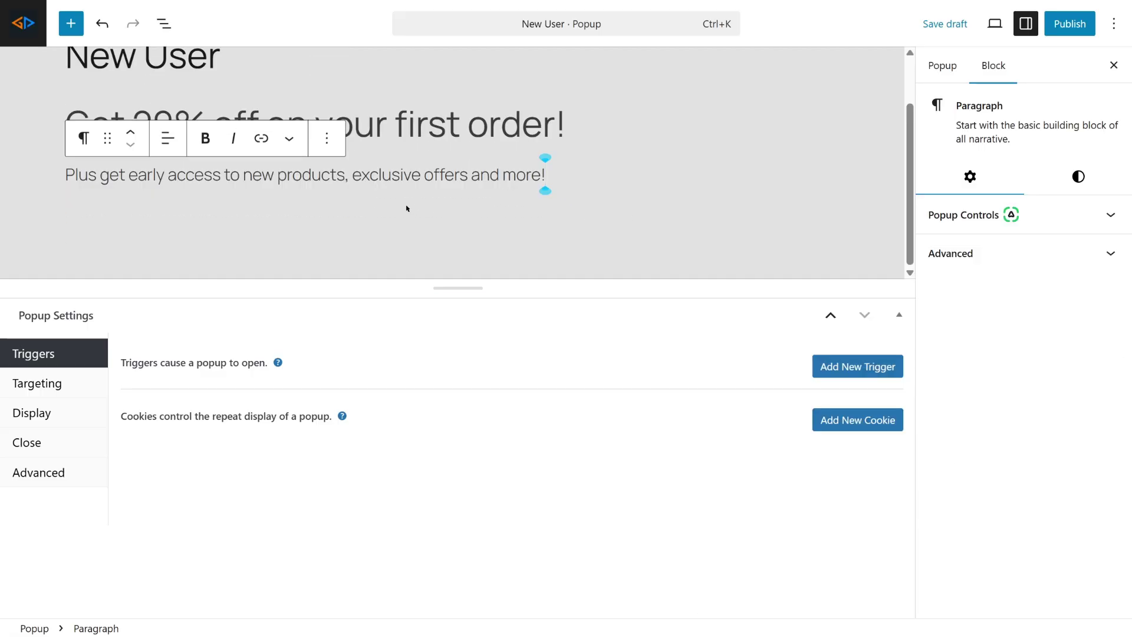
left_click(72, 25)
type("buttons")
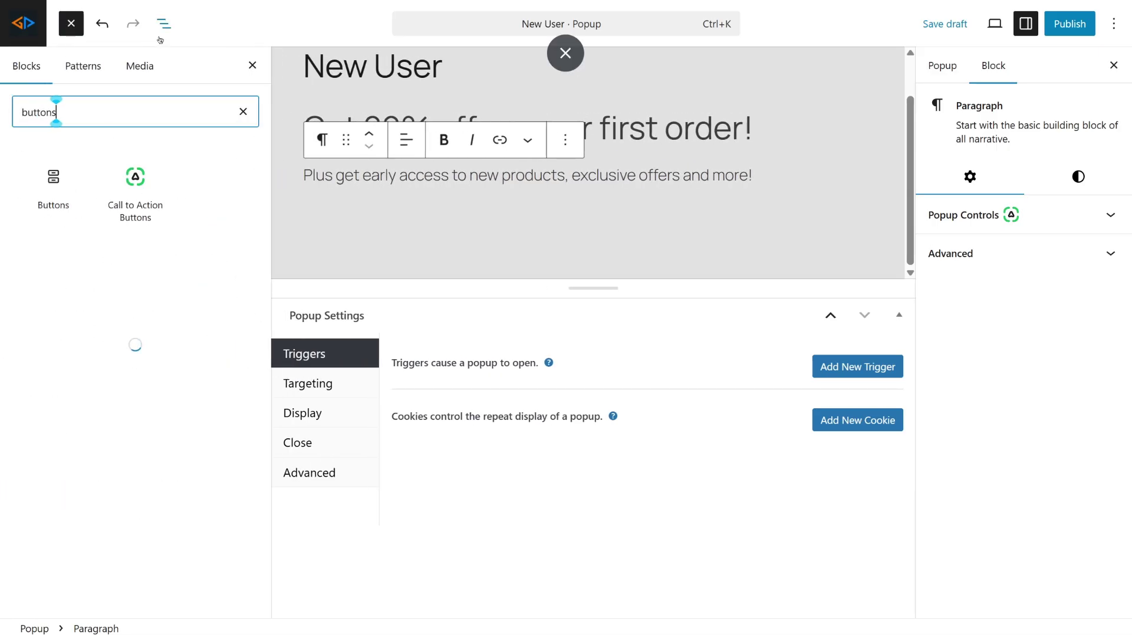
- Insert a Call to Action Buttons block and label its button 'Click here!'
left_click(135, 177)
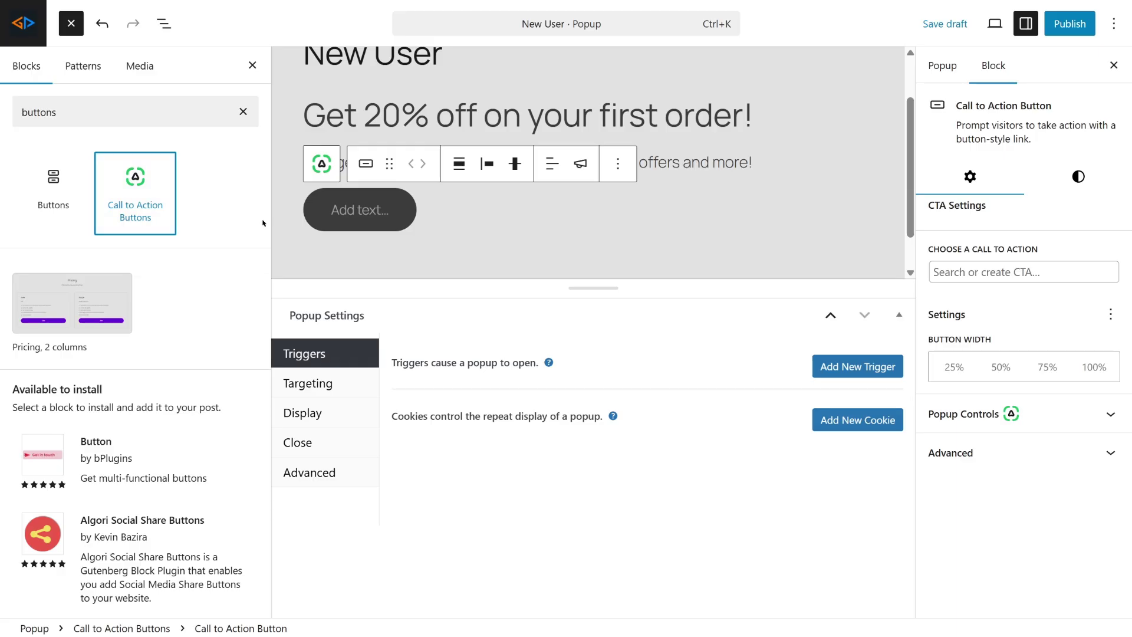
left_click(252, 66)
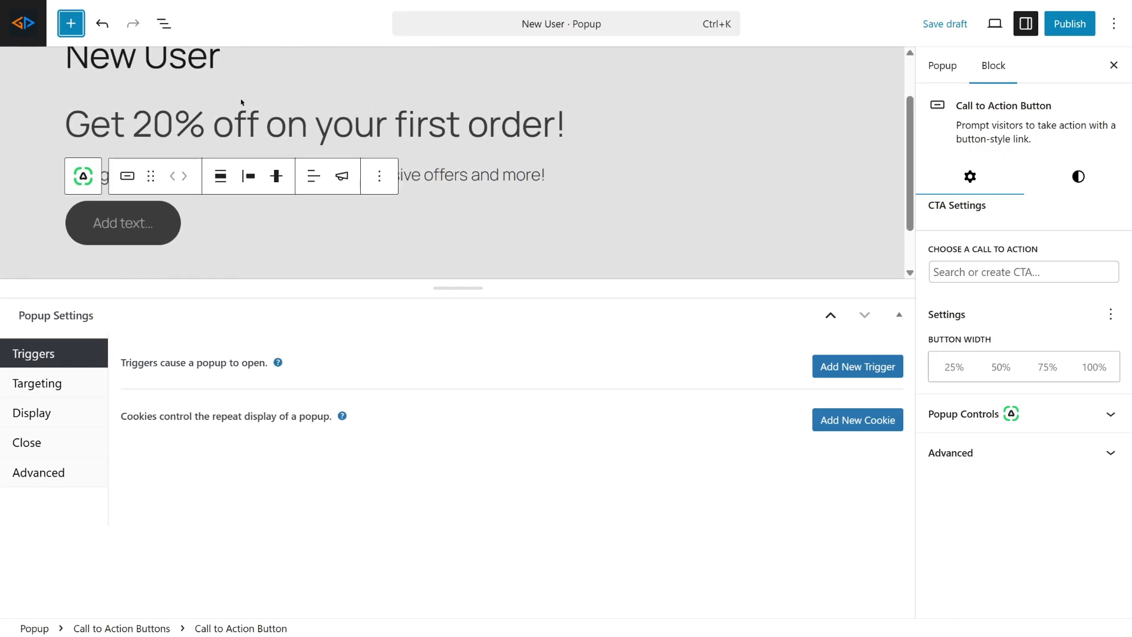
left_click(143, 224)
type("Click here!")
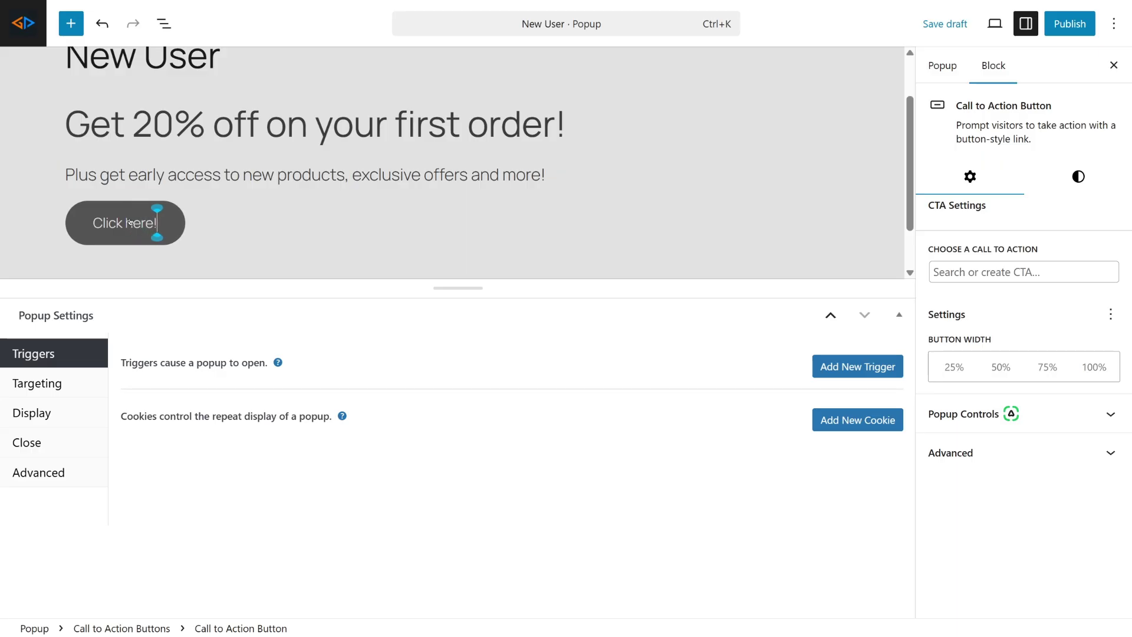
left_click(1051, 183)
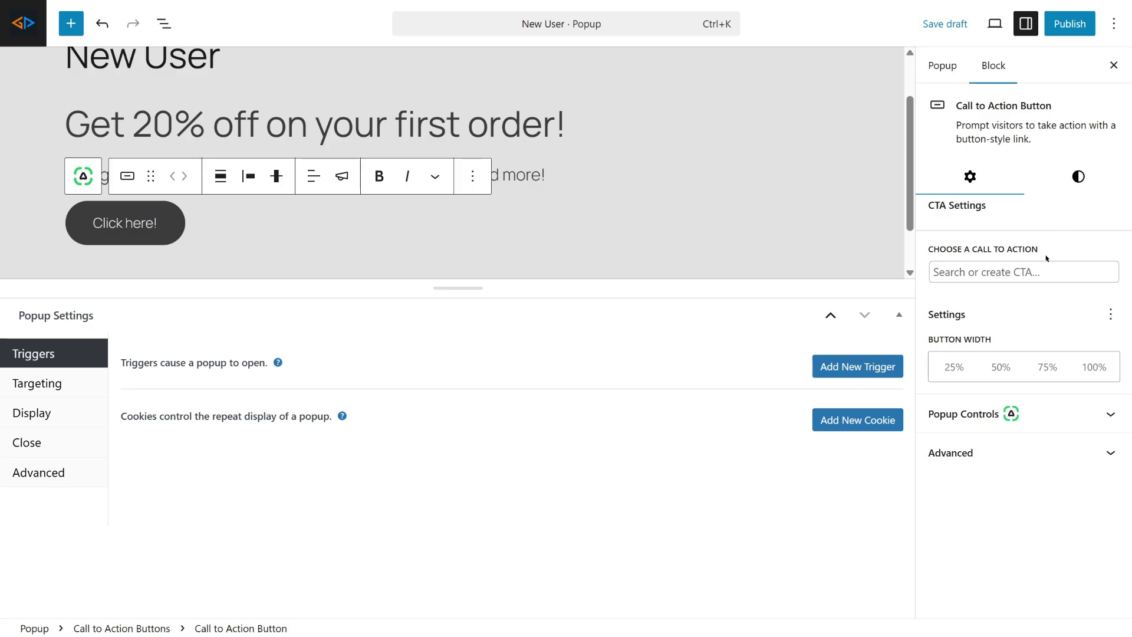
left_click(1035, 272)
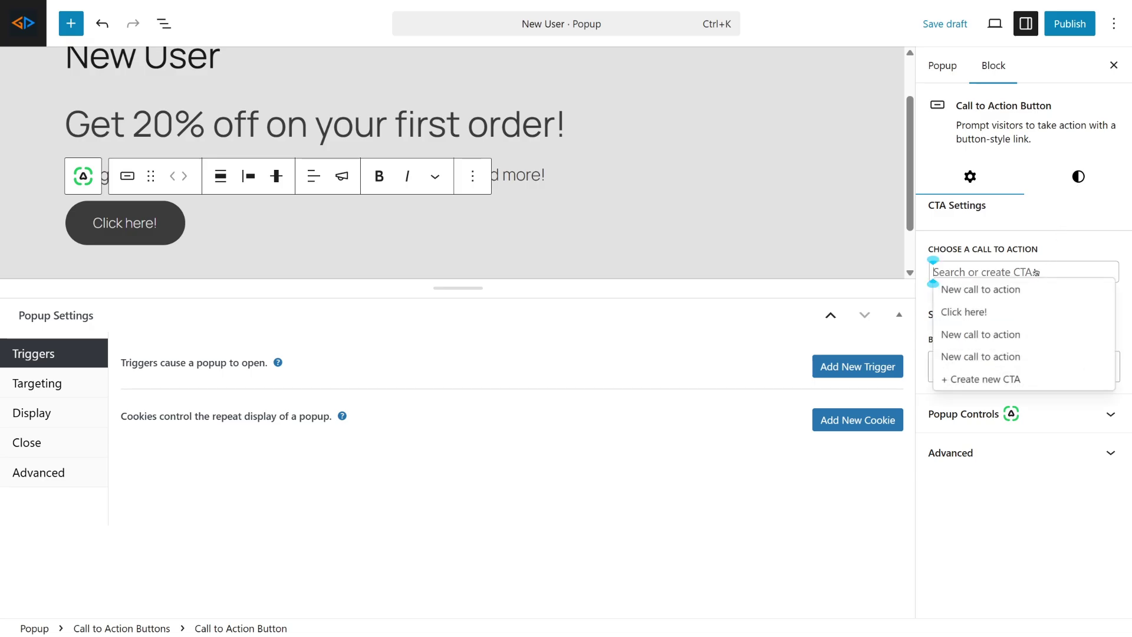
- Create a 'New User' call to action linking to the Luna & Loom page, opening in a new window
left_click(985, 378)
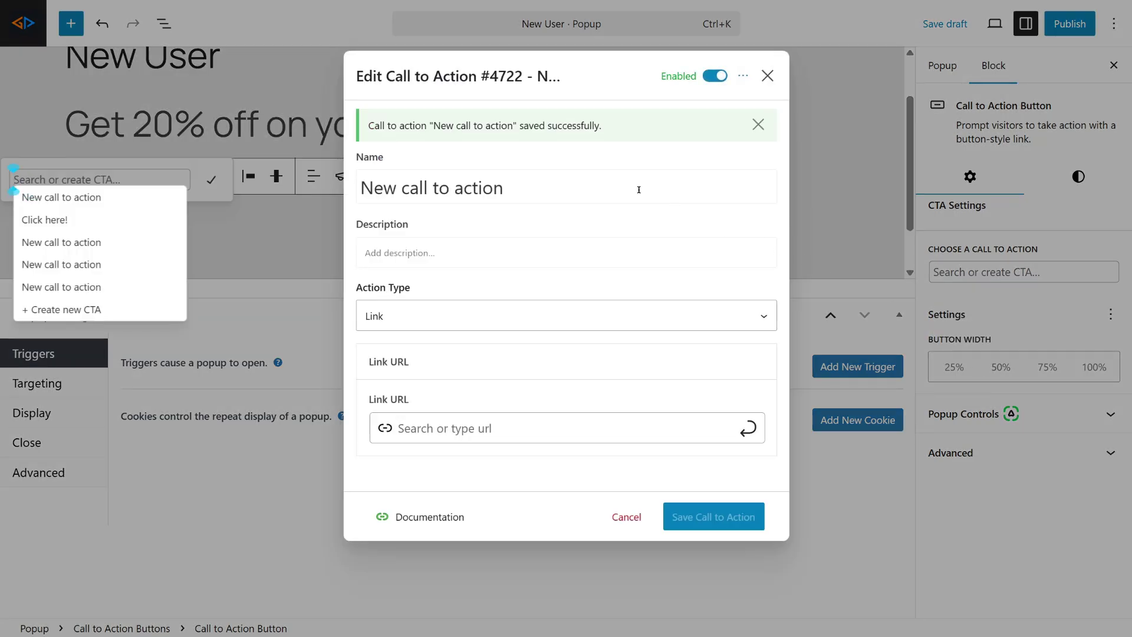
left_click(446, 249)
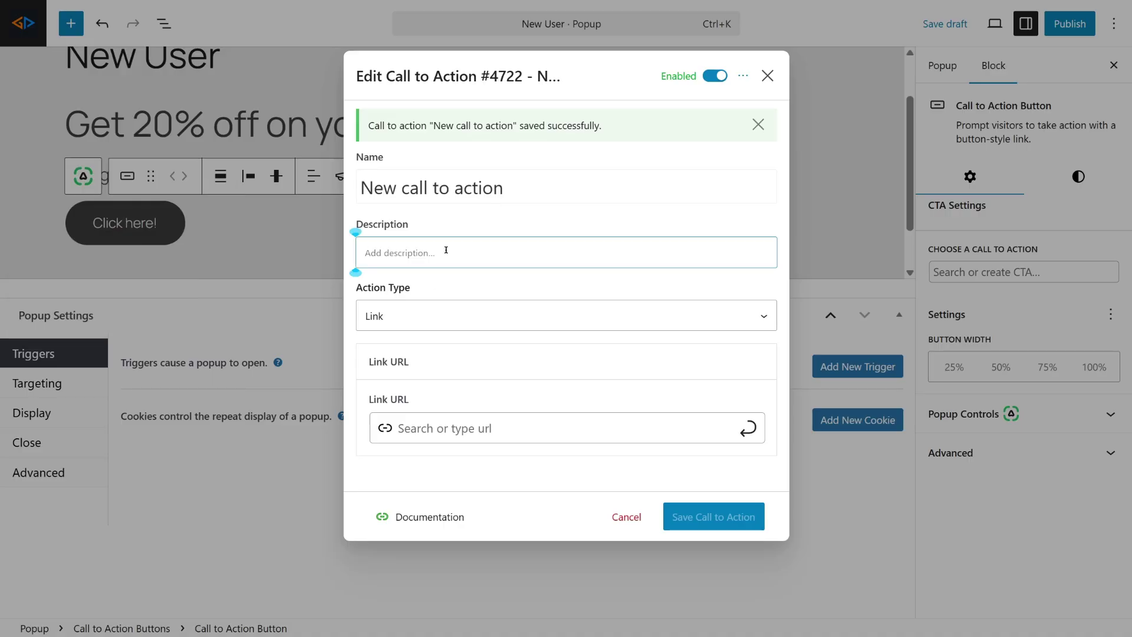
type("New User")
left_click(606, 432)
type("Luna")
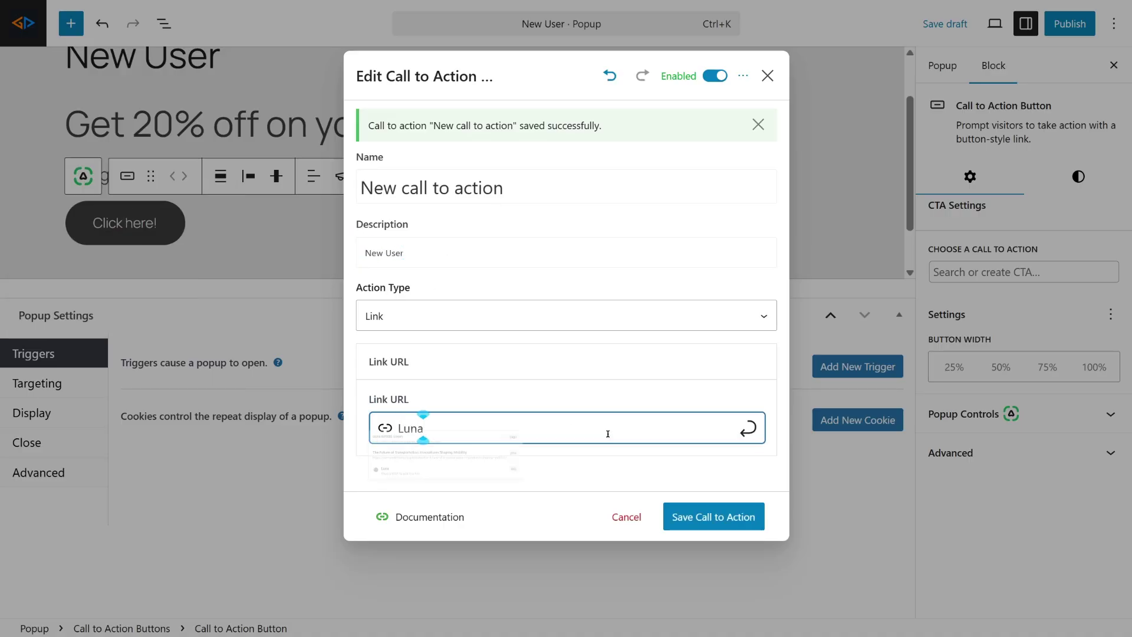
left_click(597, 465)
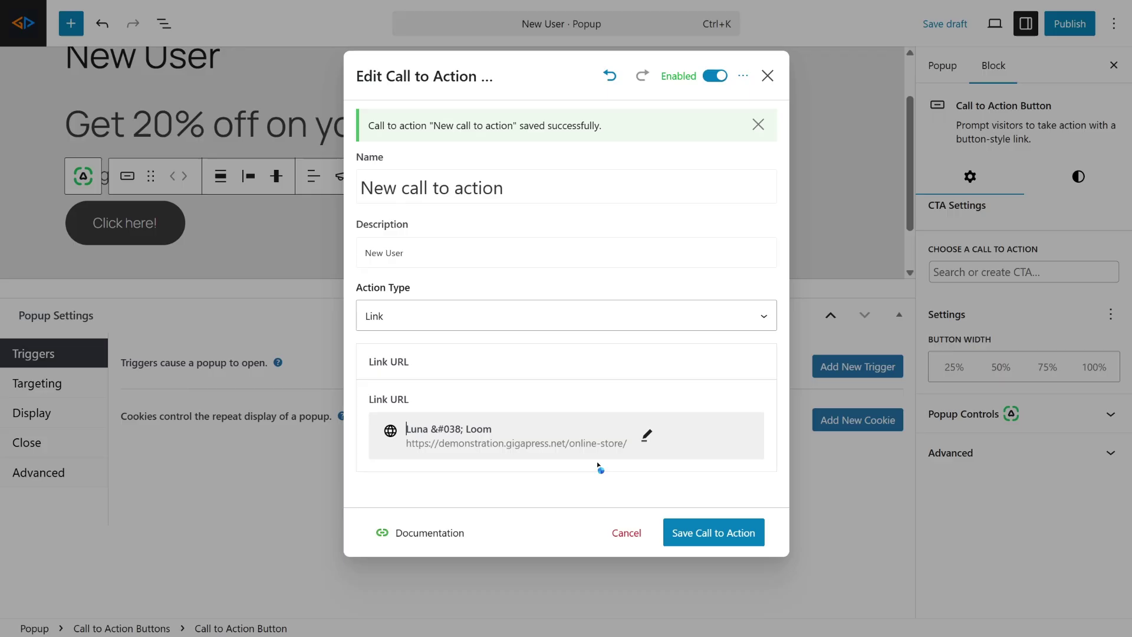
left_click(707, 534)
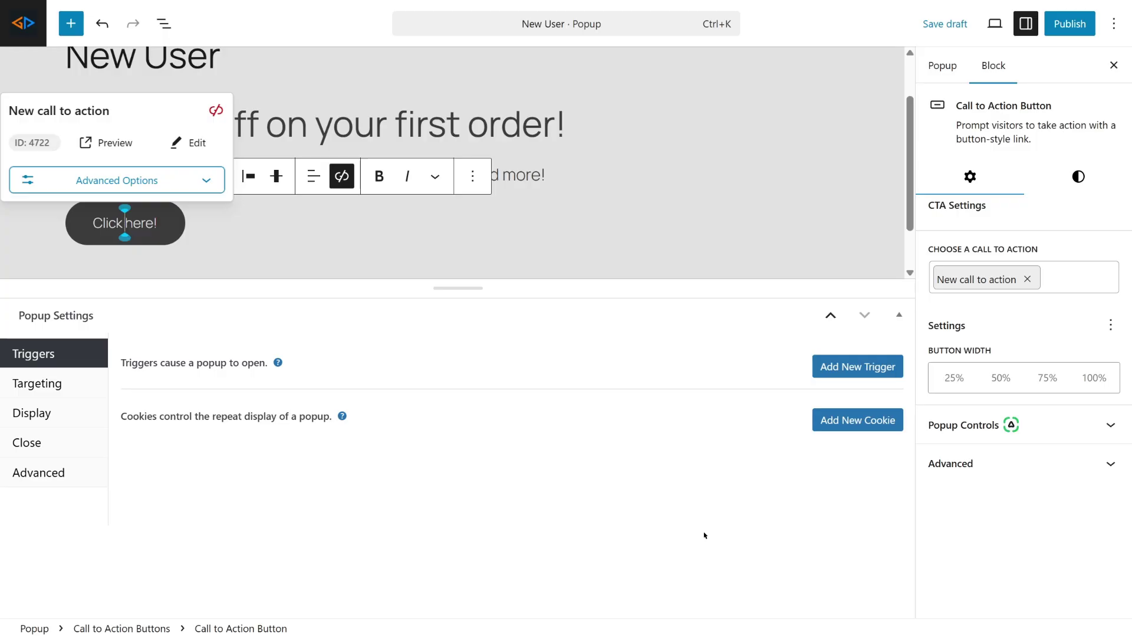
left_click(203, 186)
left_click(21, 167)
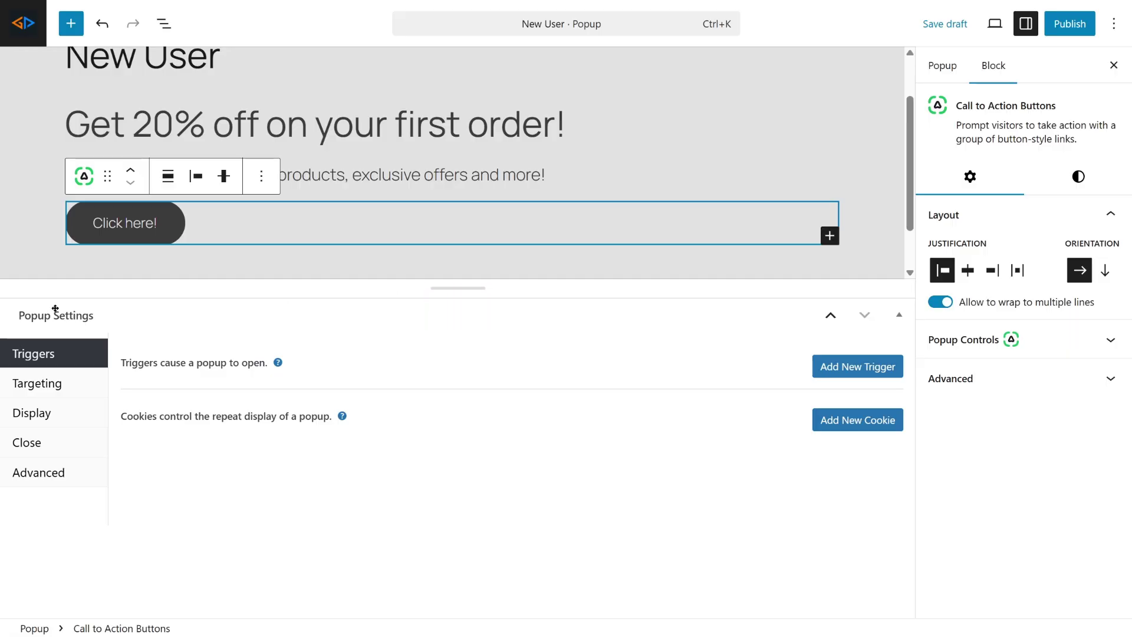
- Add a Click Open trigger to the popup with its cookie turned off
left_click(872, 373)
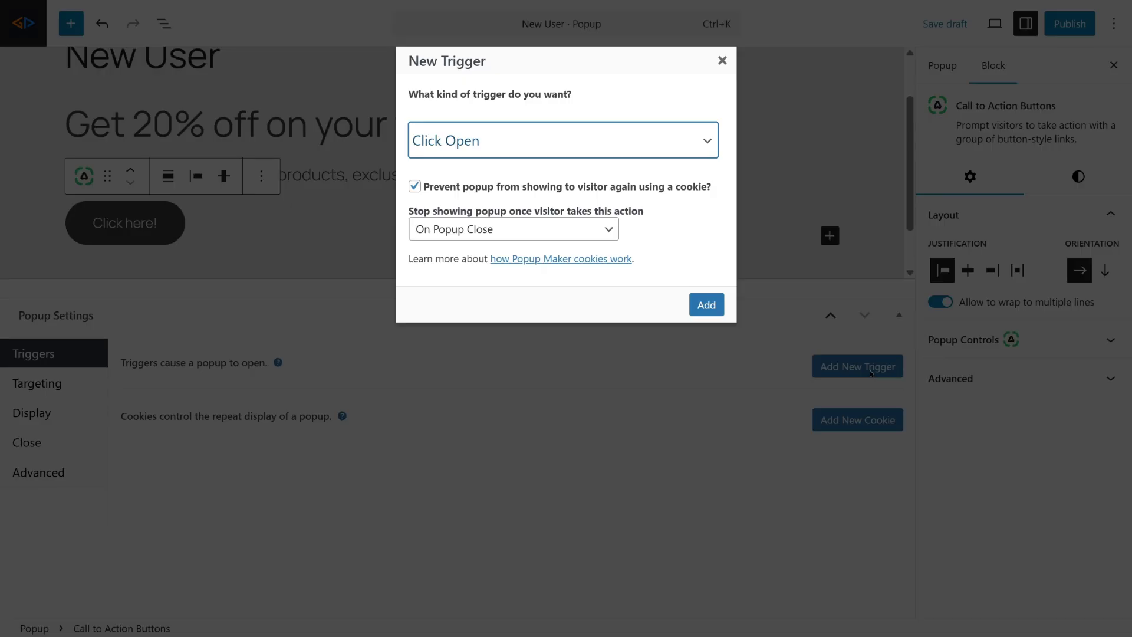
left_click(512, 147)
left_click(484, 171)
left_click(415, 186)
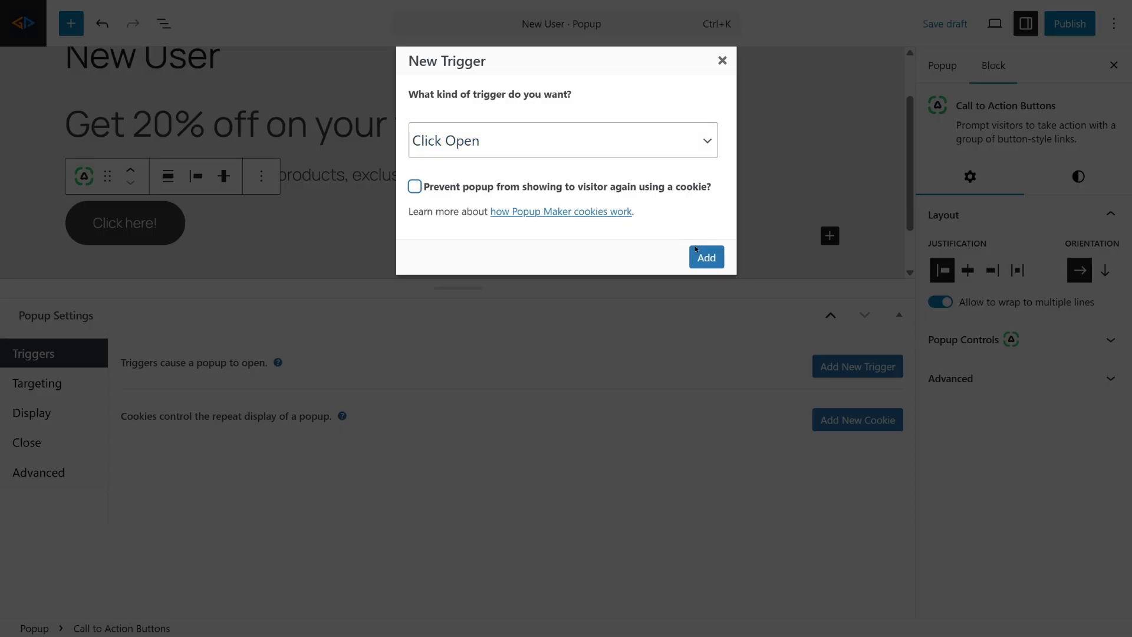
left_click(709, 264)
- Add an On Popup Close cookie, leaving the expiry at its default
left_click(853, 514)
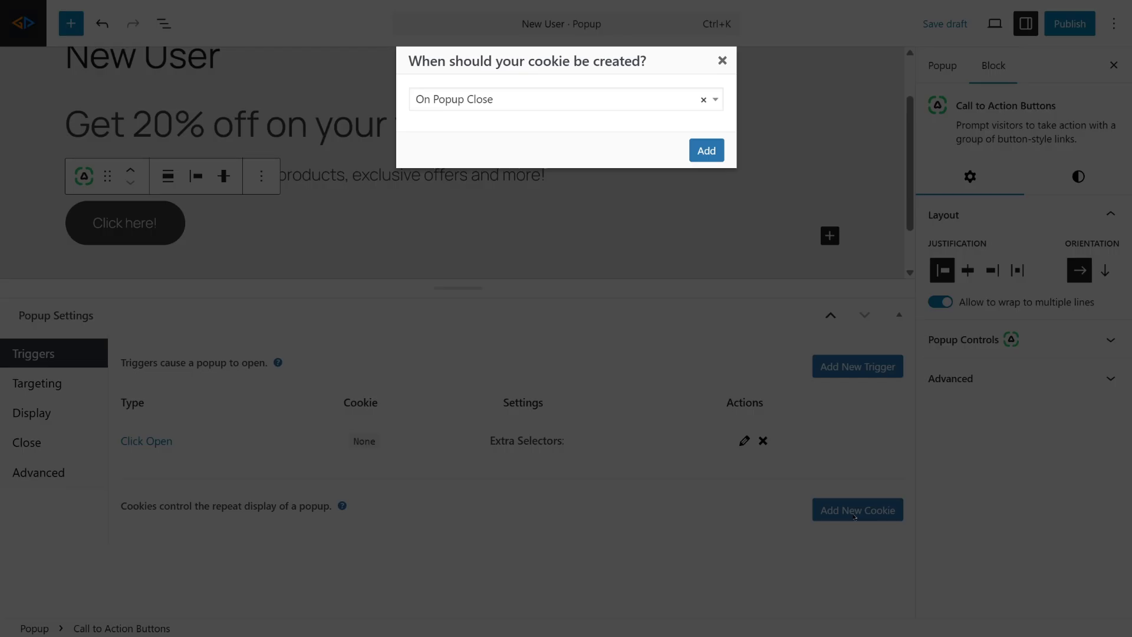
left_click(712, 153)
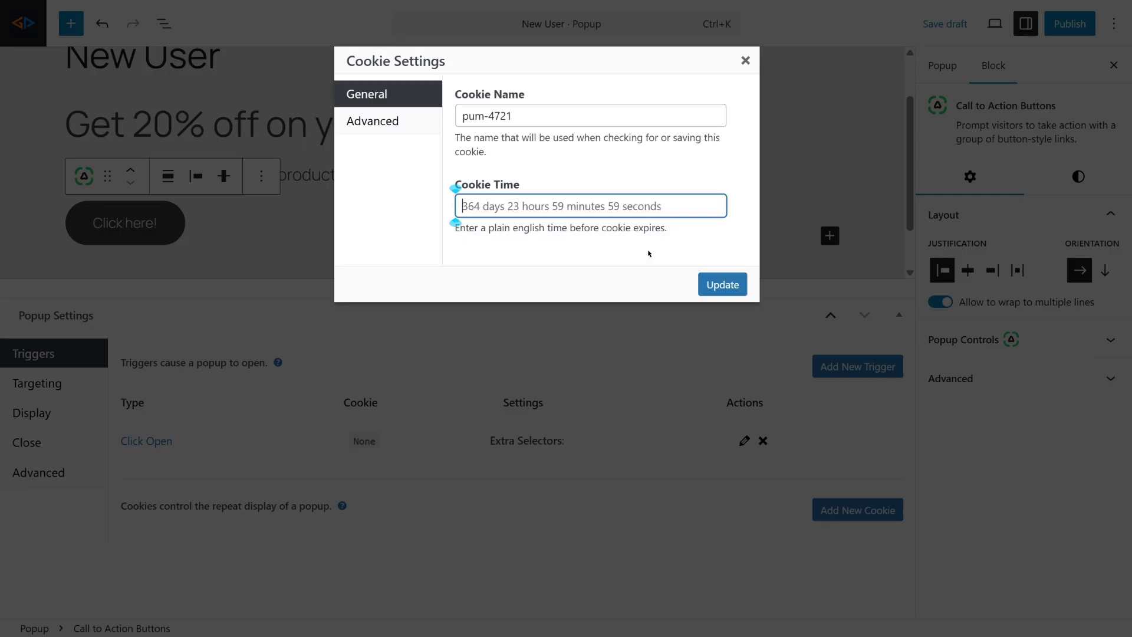
type("3 days")
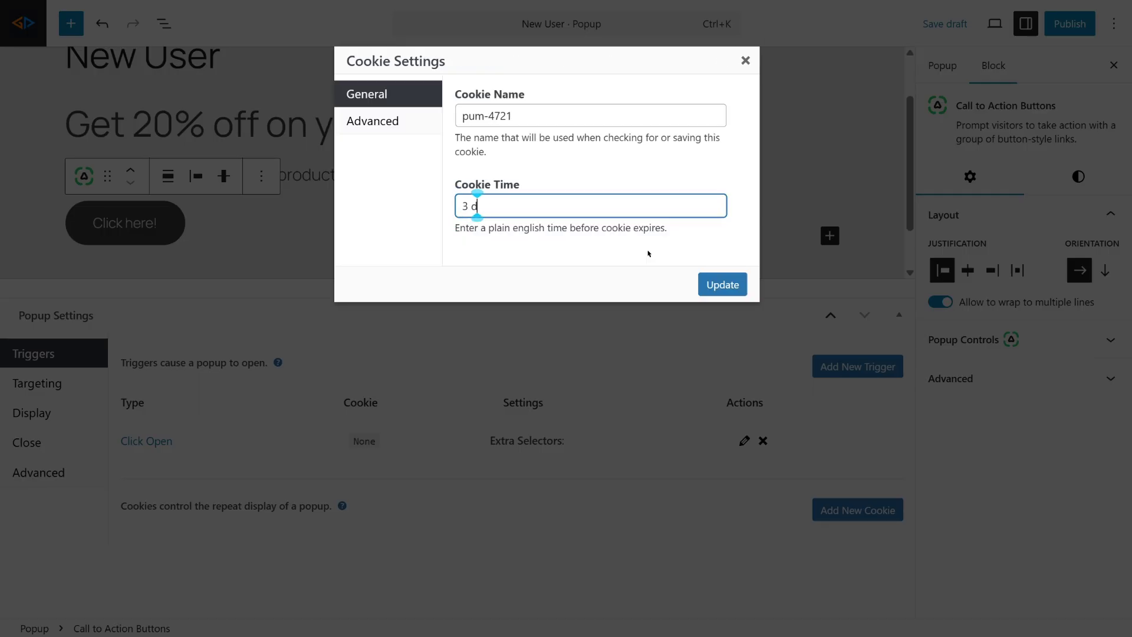
key("BackSpace")
key("BackSpace")
key("BackSpace")
key("BackSpace")
key("BackSpace")
key("BackSpace")
type("1 month")
key("BackSpace")
key("BackSpace")
key("BackSpace")
key("BackSpace")
key("BackSpace")
key("BackSpace")
key("BackSpace")
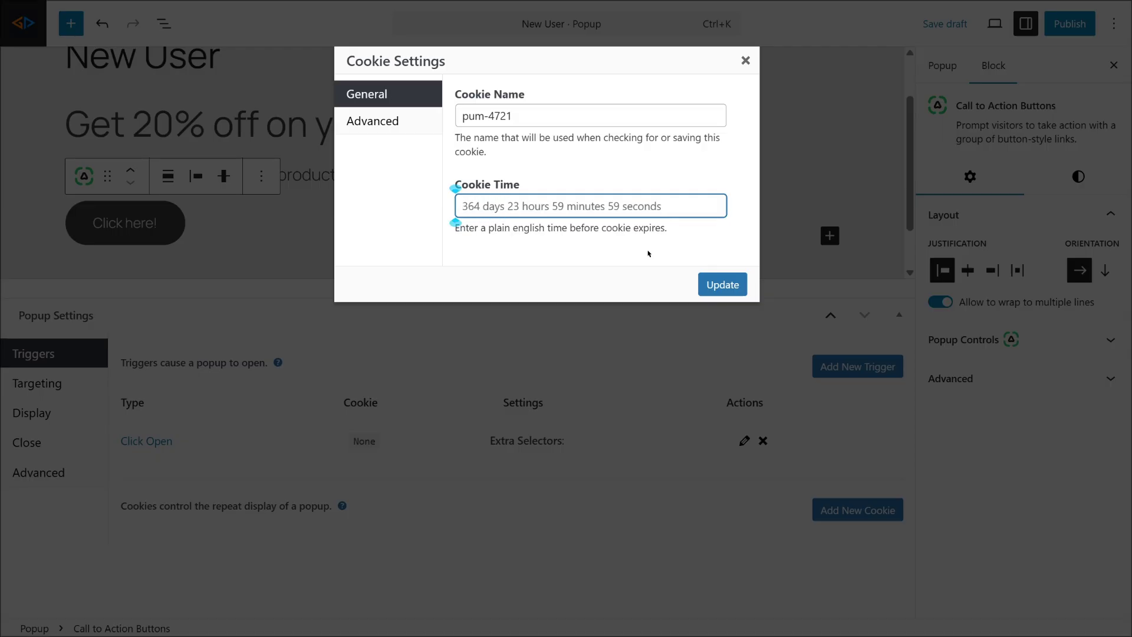
left_click(723, 284)
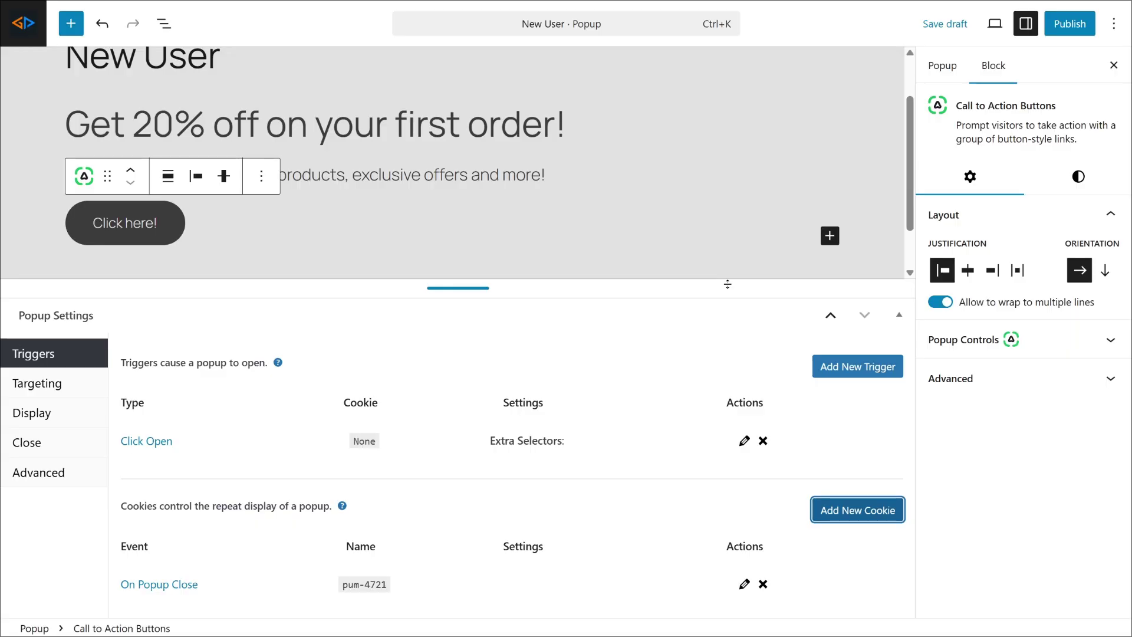
- Add a Home Page targeting condition to the popup
left_click(36, 388)
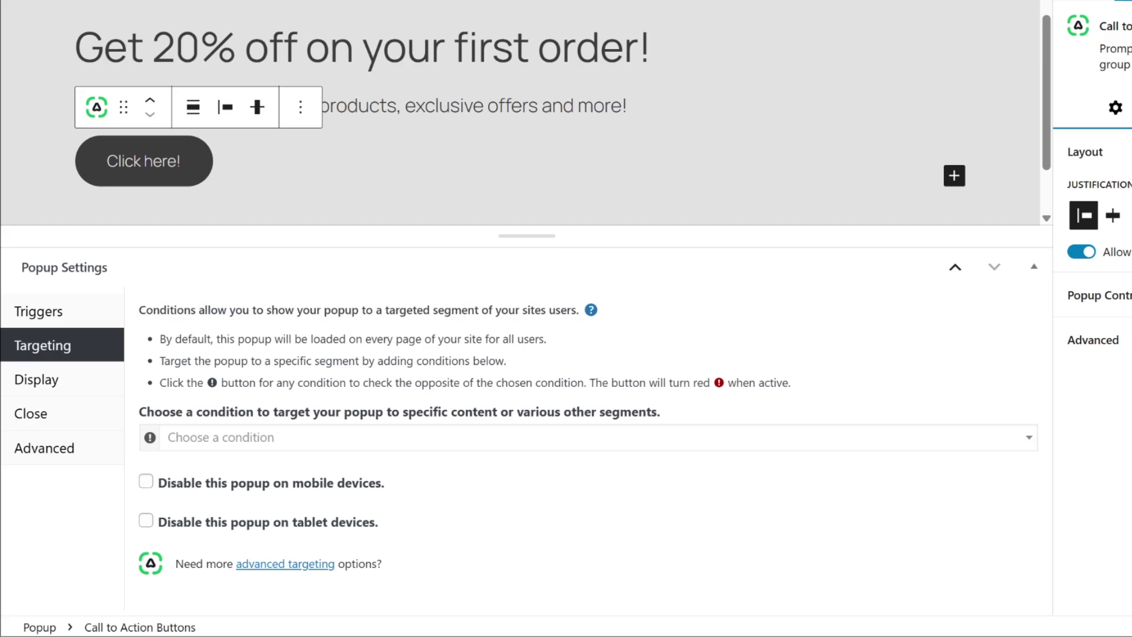
left_click(528, 443)
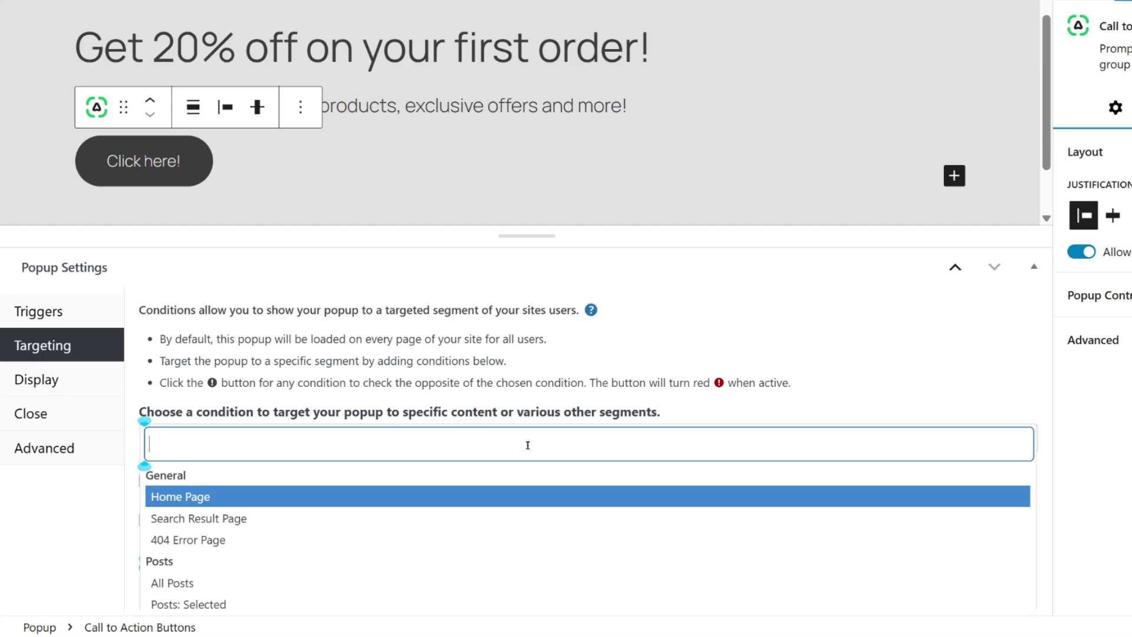
left_click(449, 498)
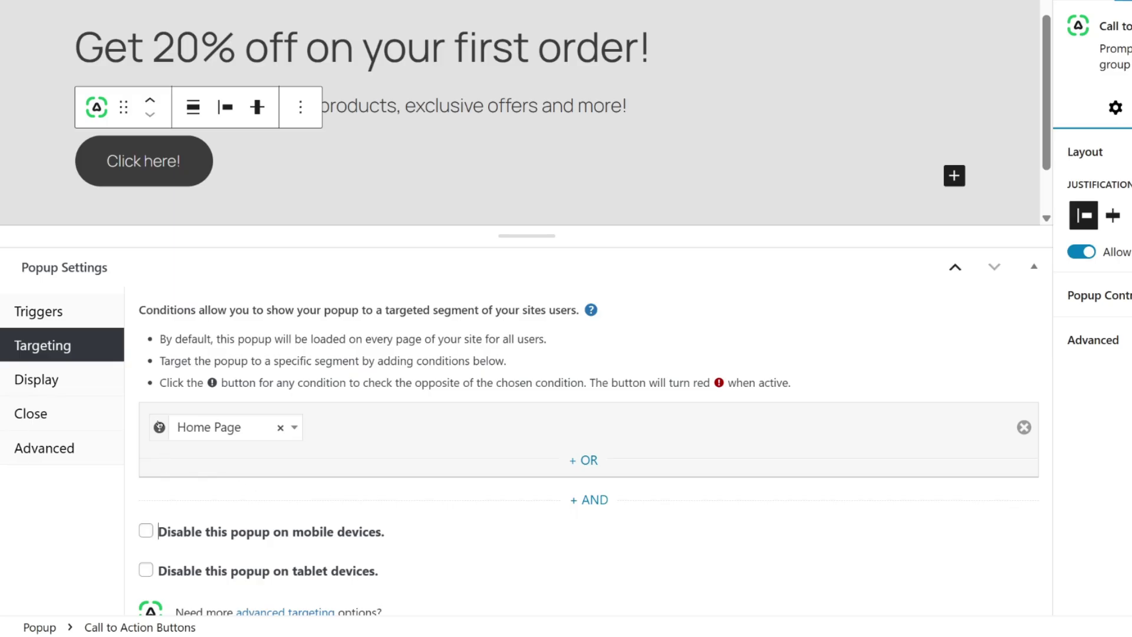
left_click(65, 391)
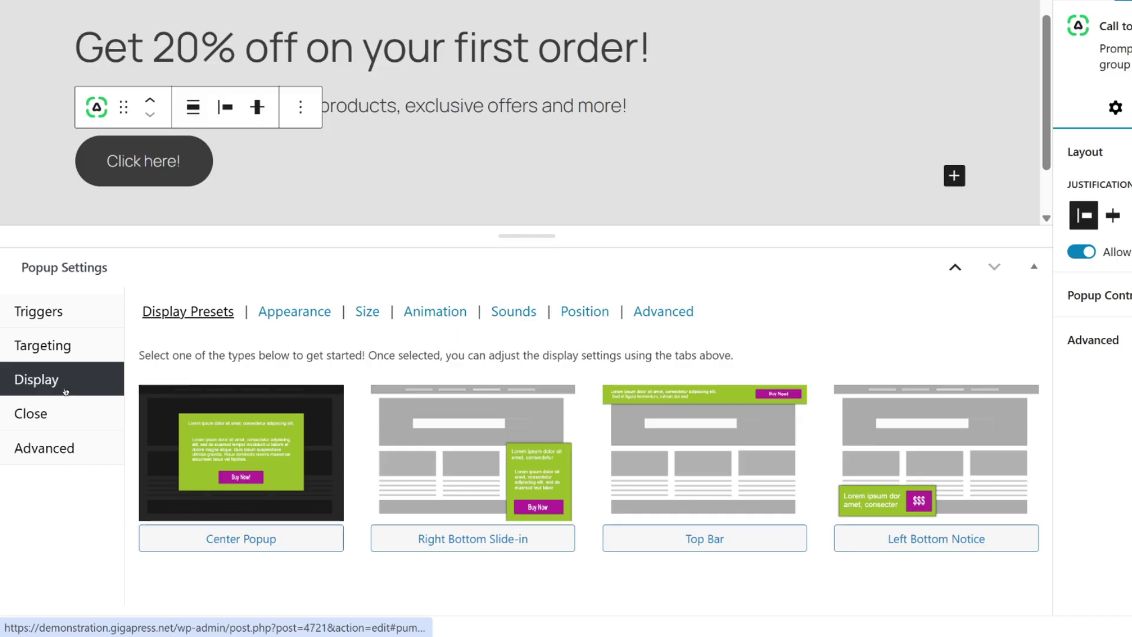
- Apply the Center Popup preset with the New User theme, Fade and Slide animation and Beep sound
left_click(280, 456)
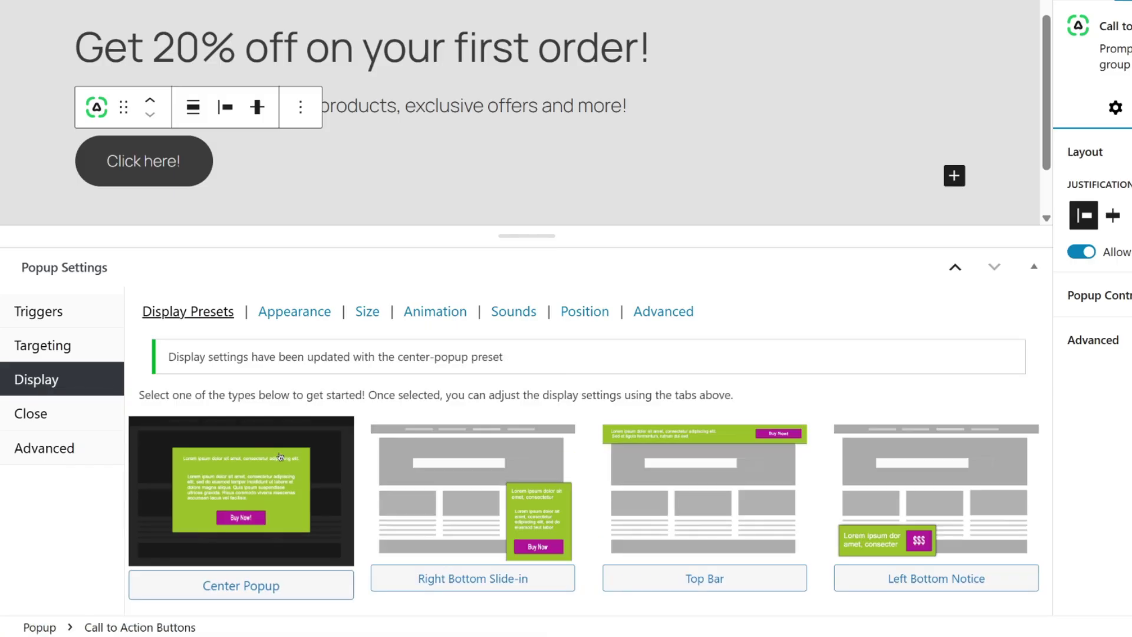
scroll(269, 494, "down", 1)
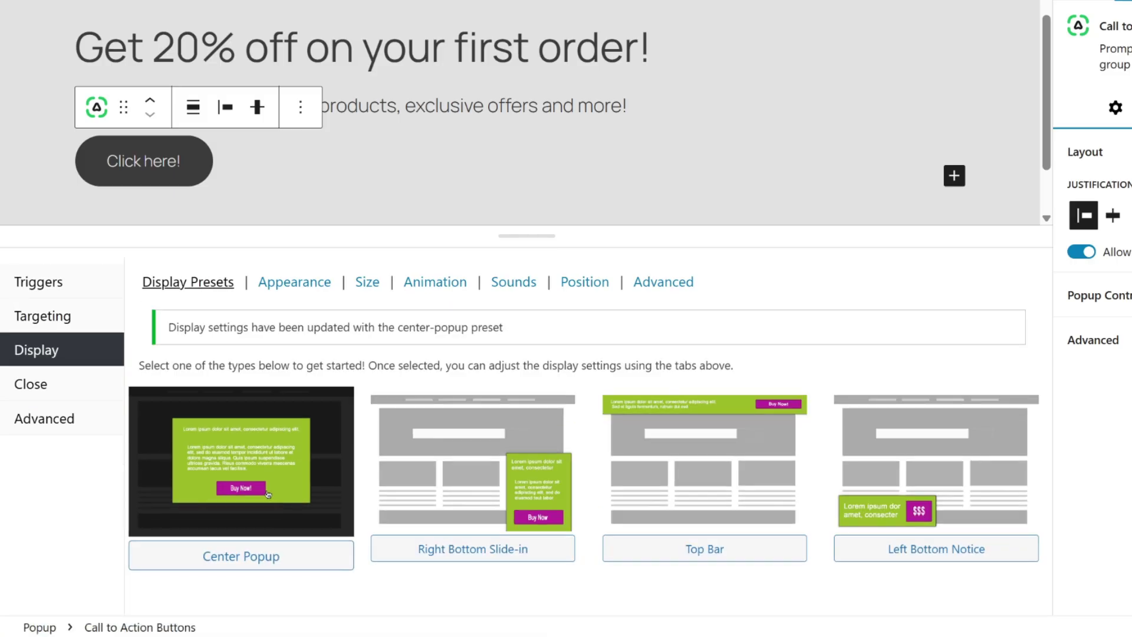
left_click(298, 283)
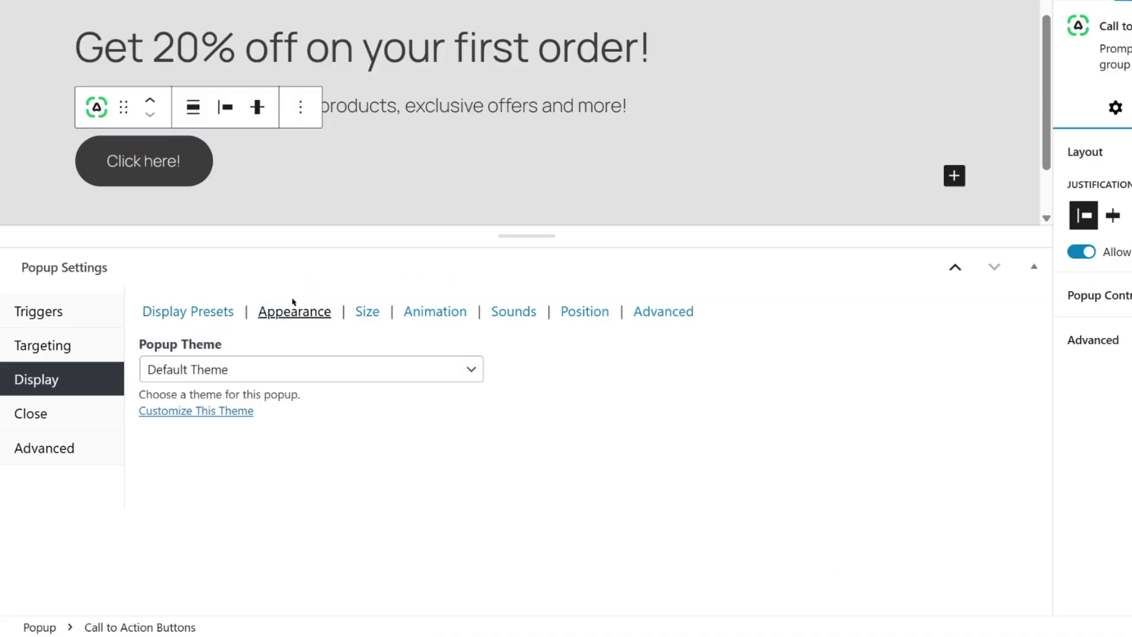
left_click(286, 369)
left_click(209, 417)
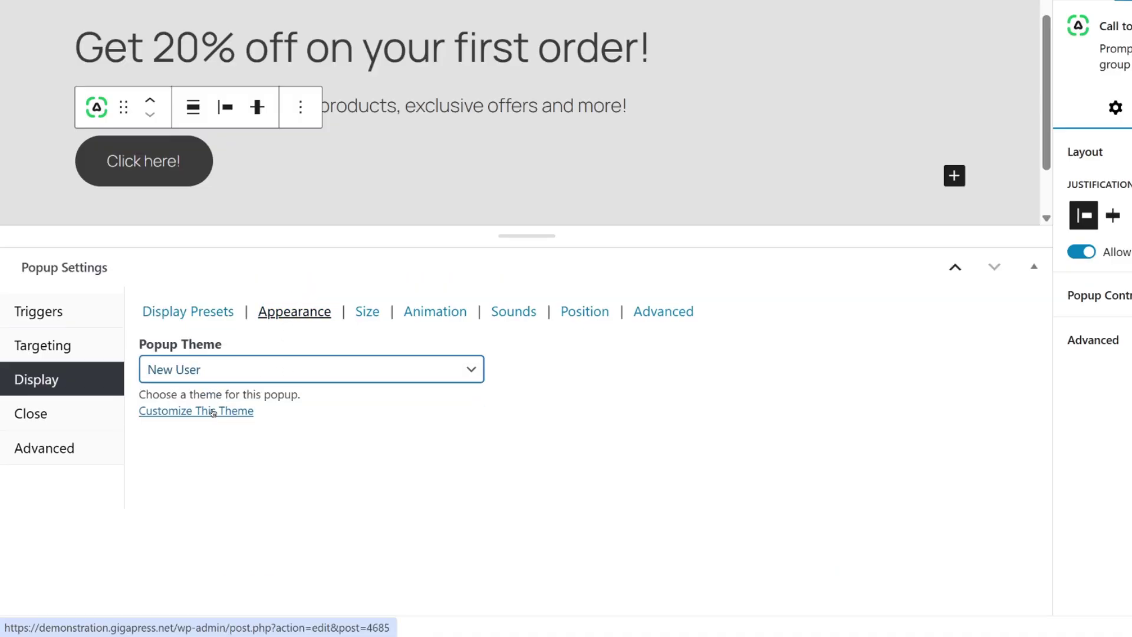
left_click(365, 311)
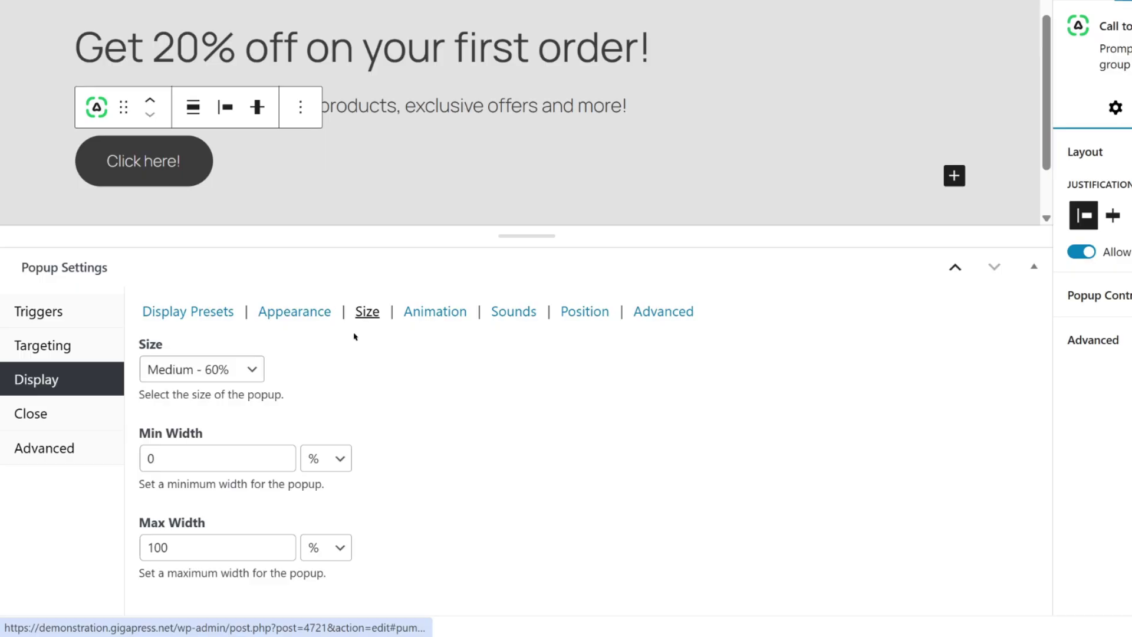
left_click(436, 311)
left_click(241, 367)
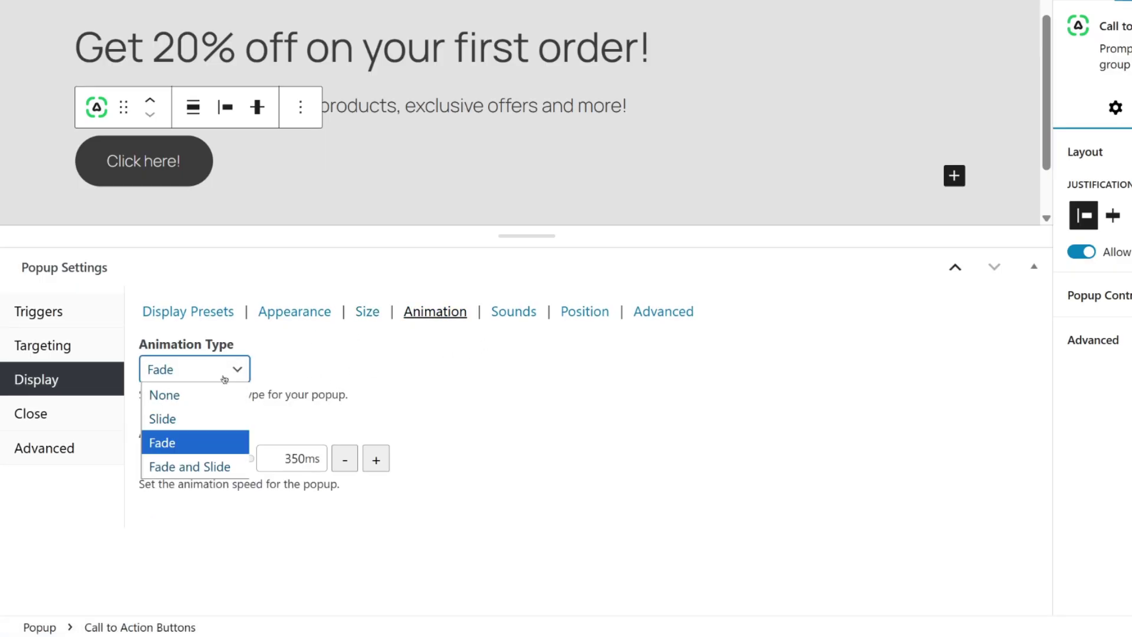
left_click(198, 468)
left_click(513, 311)
left_click(236, 369)
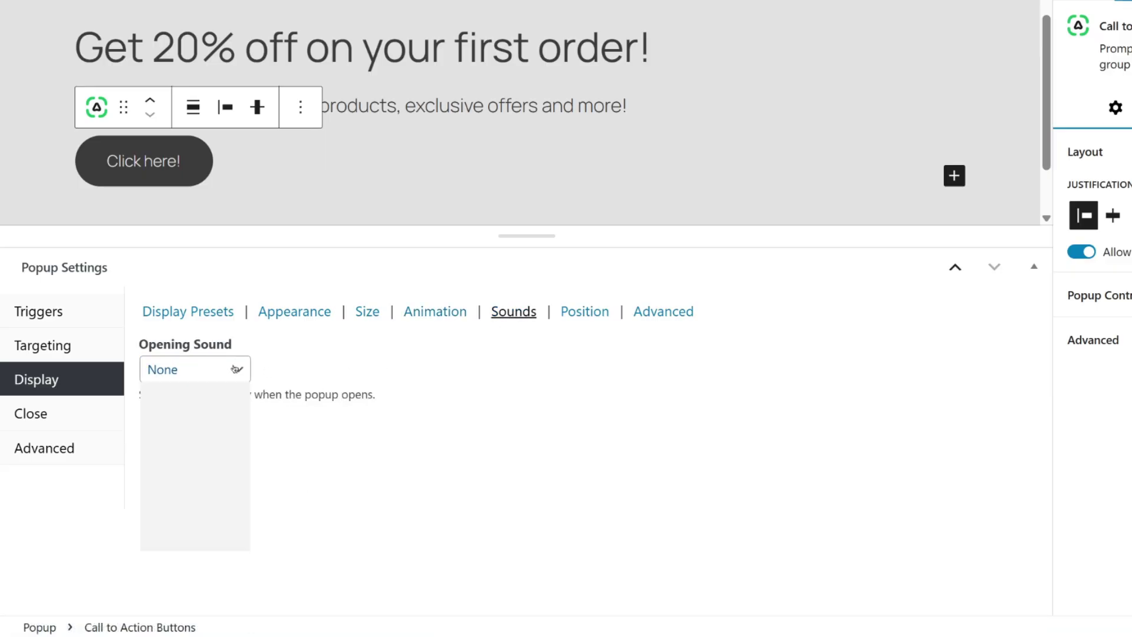
left_click(224, 417)
- Review the position, close and advanced settings, then publish the popup
left_click(584, 311)
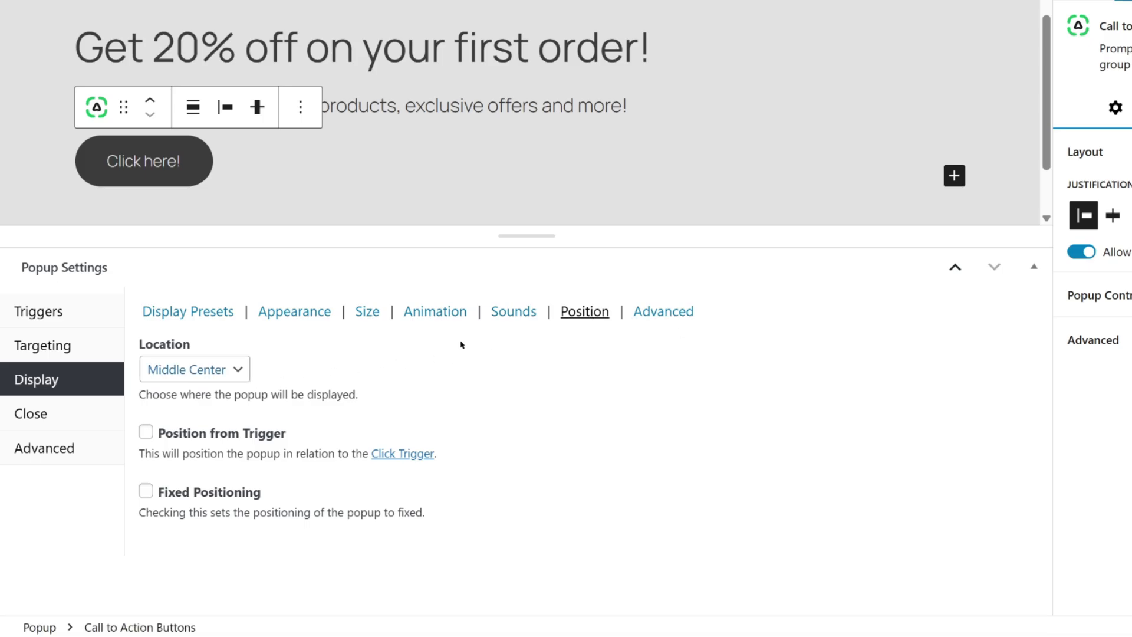
left_click(71, 415)
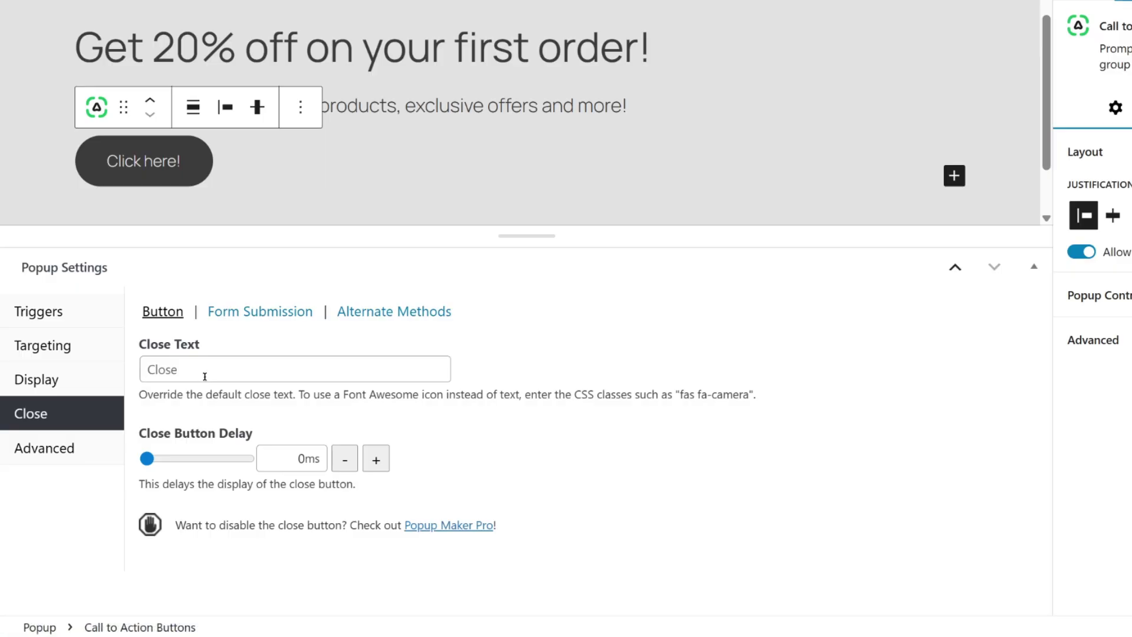
left_click(65, 446)
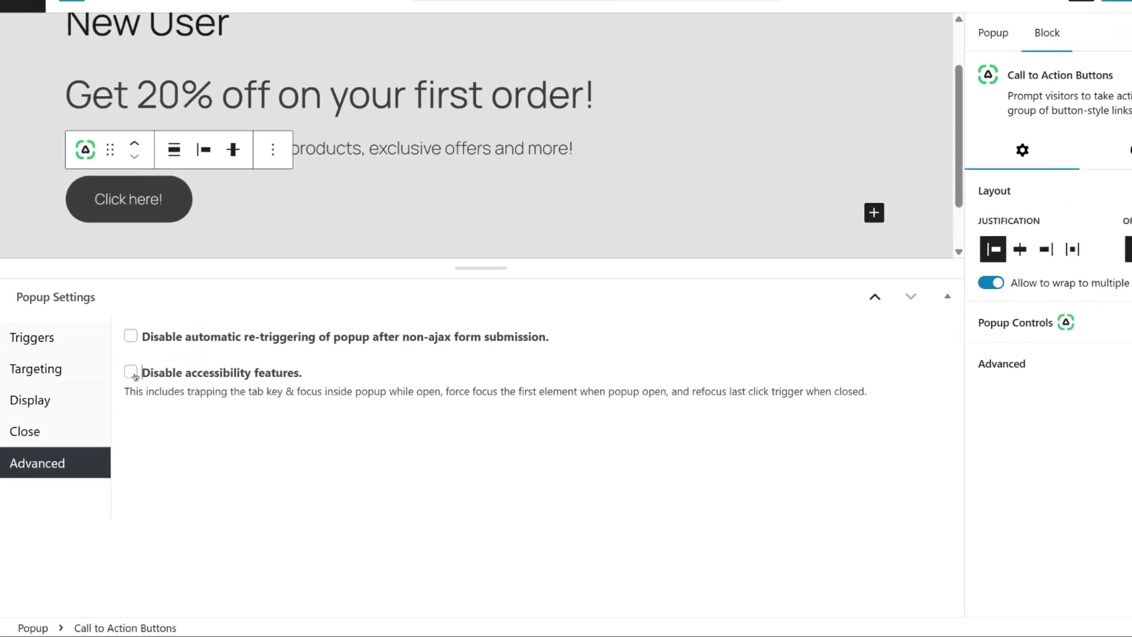
left_click(131, 371)
left_click(131, 371)
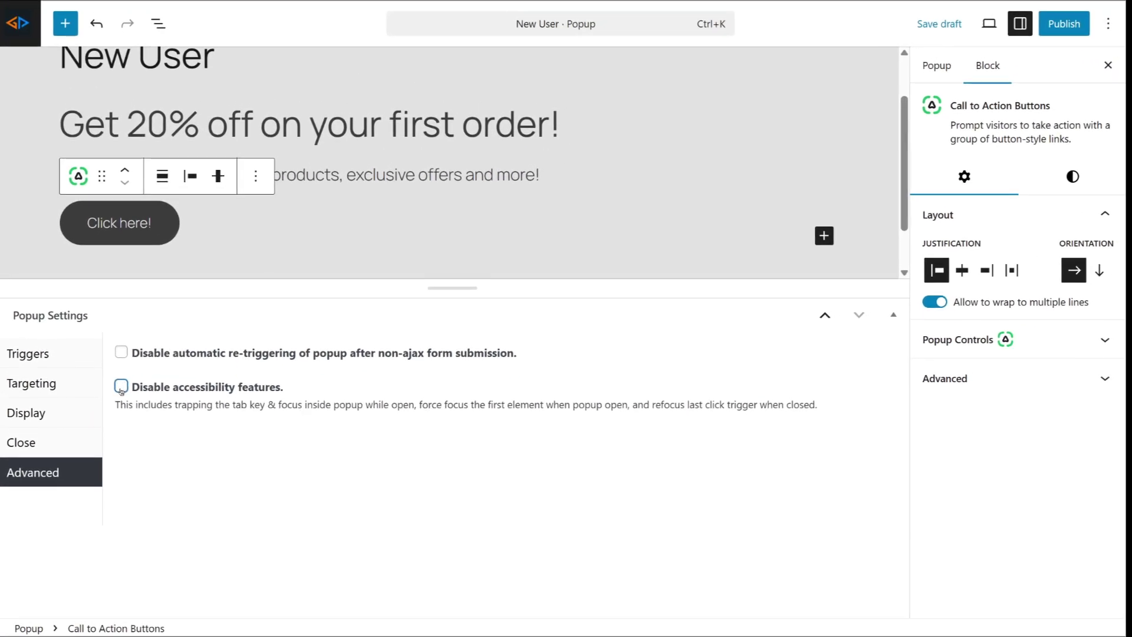
left_click(1064, 25)
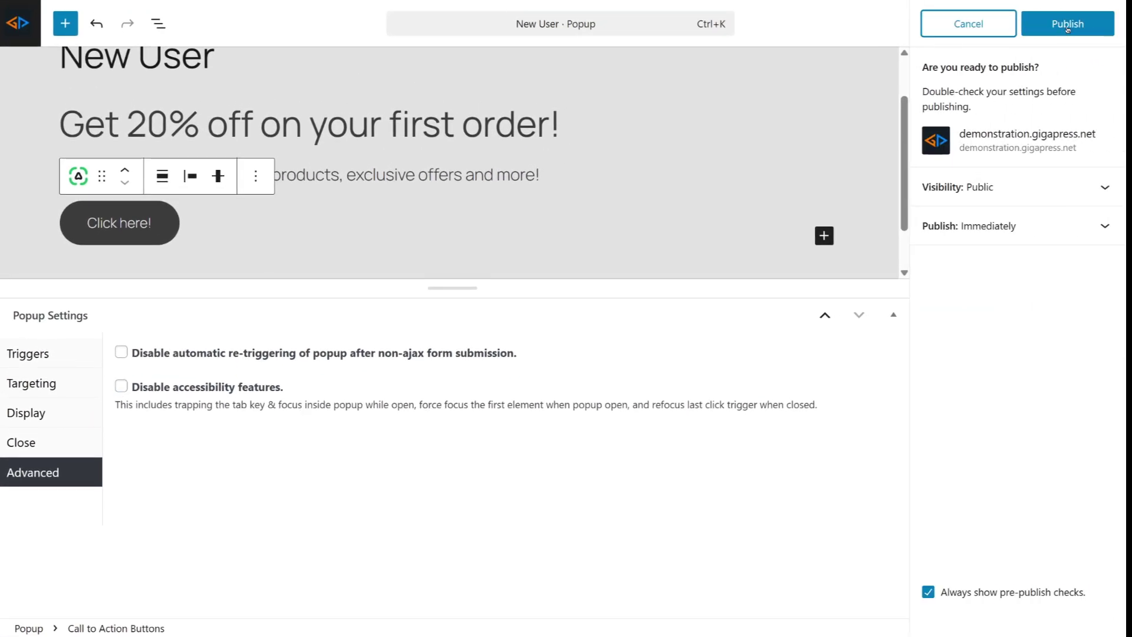
left_click(1068, 26)
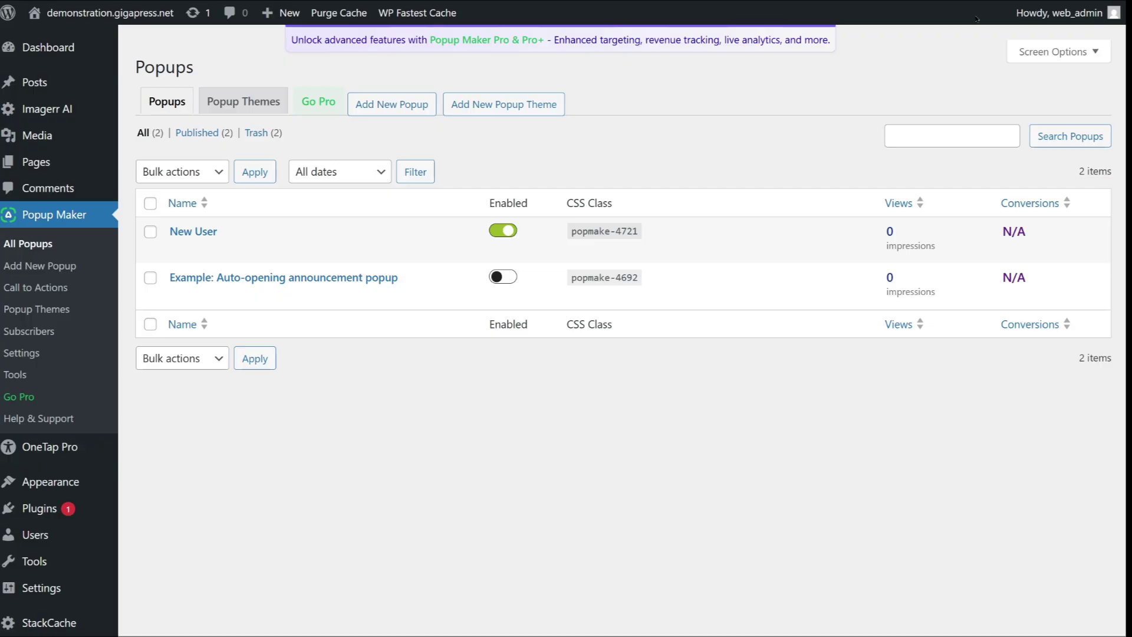
- Create a new page titled 'Test Page' with the paragraph 'Get 20% off on your first order!'
mouse_move(36, 161)
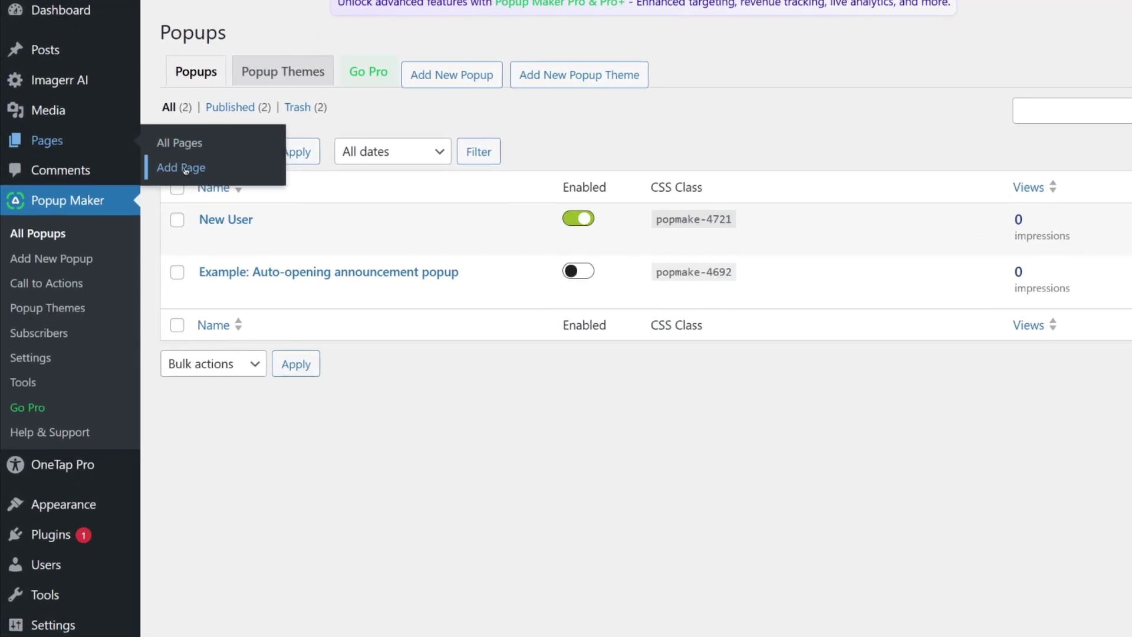
left_click(188, 168)
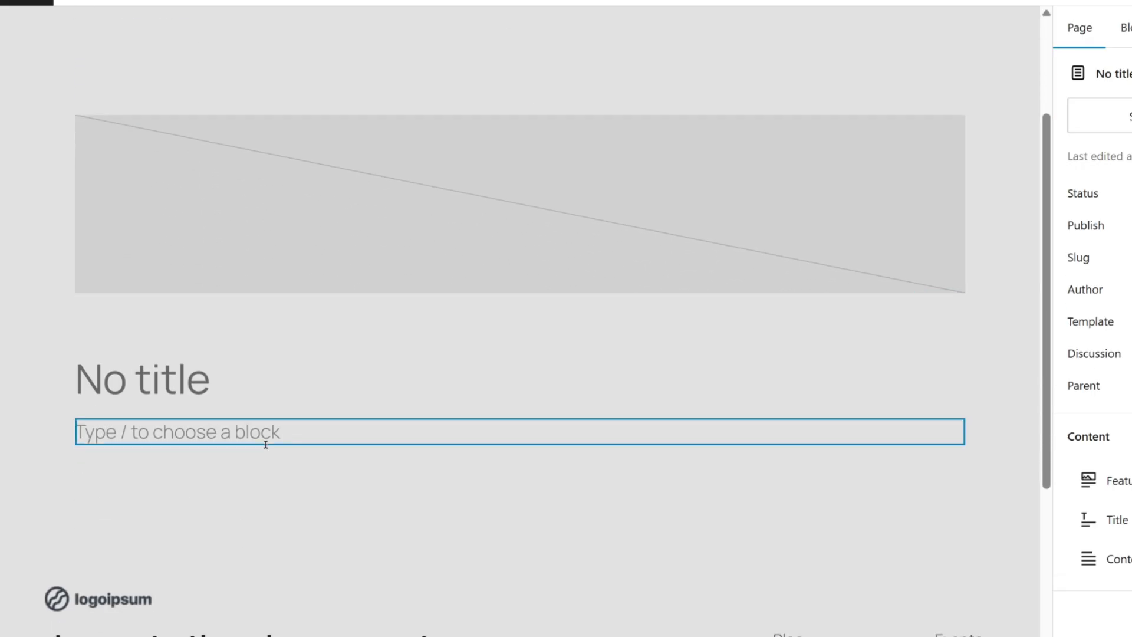
scroll(270, 435, "down", 2)
left_click(201, 251)
type("Test Page")
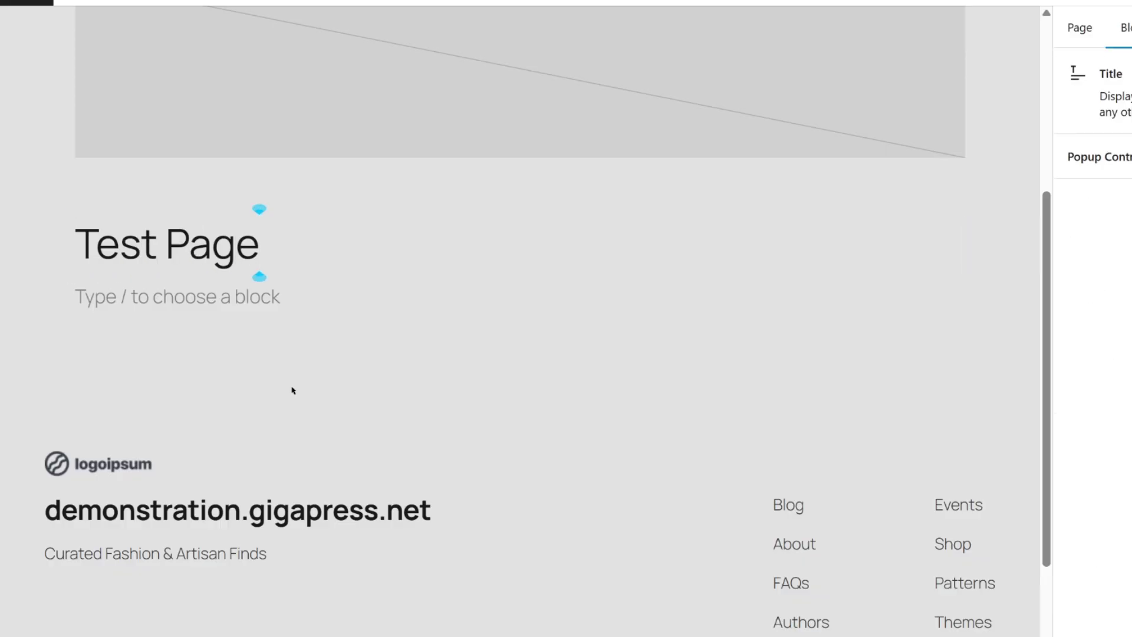
key("Return")
type("Get 20% off on your first o")
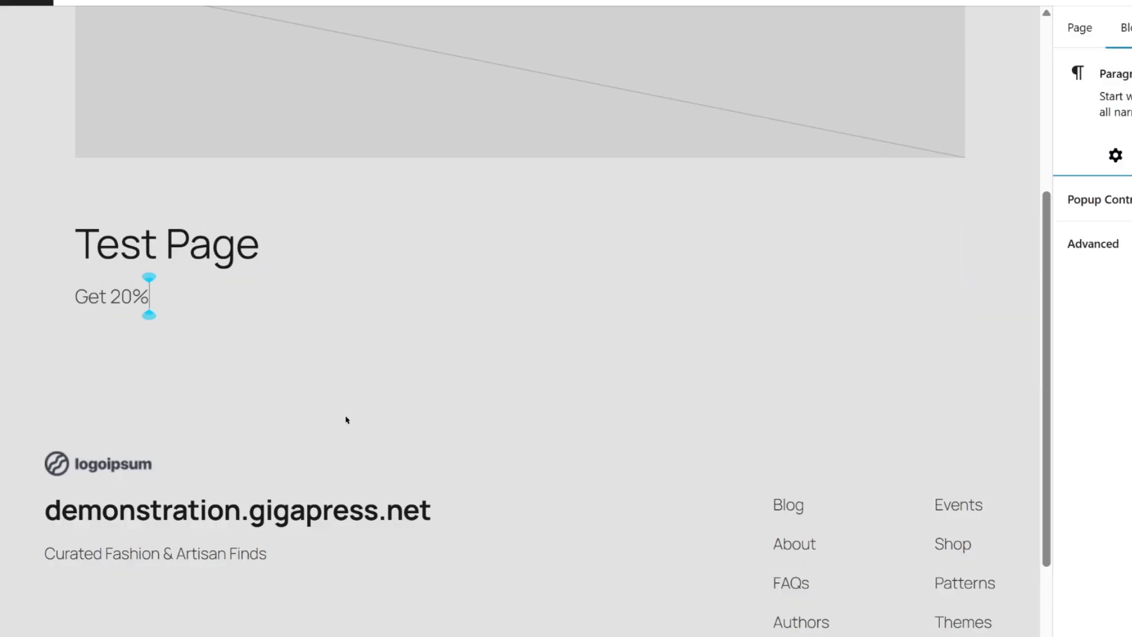
type("rder!")
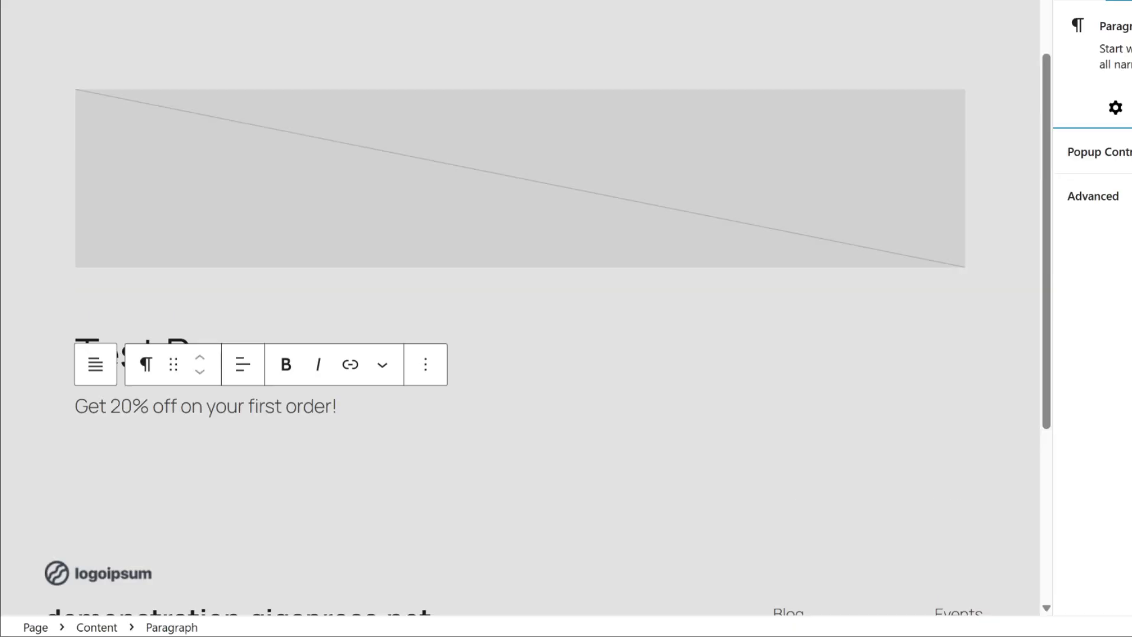
- Link the paragraph to a suggested page and set its Open Popup control to New User
left_click_drag(339, 298, 209, 305)
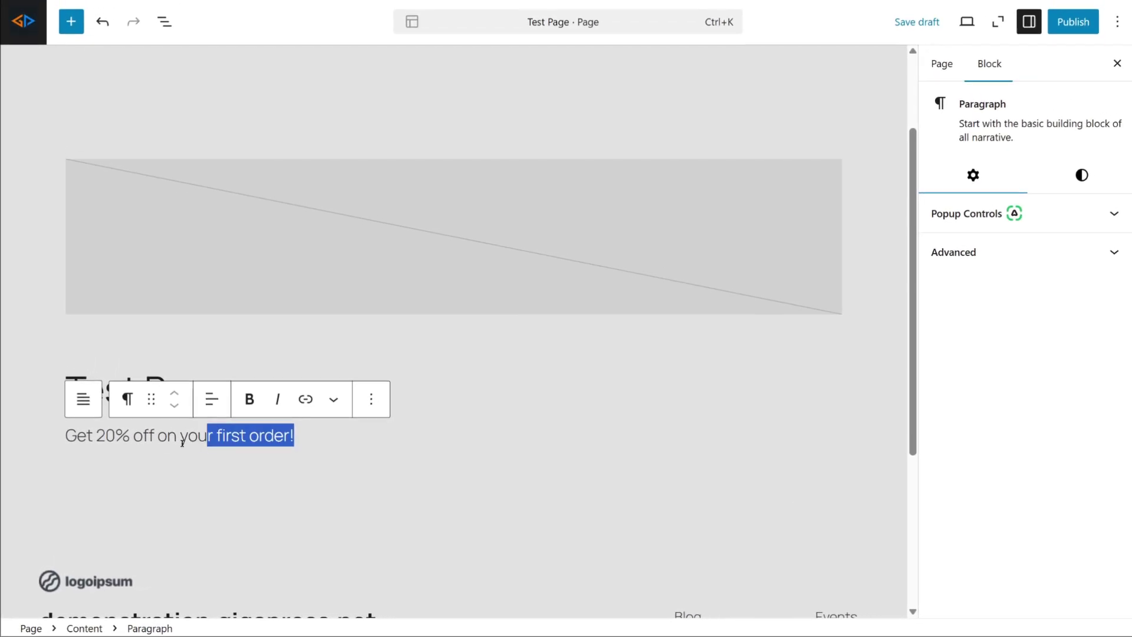
left_click_drag(182, 442, 64, 439)
left_click(303, 401)
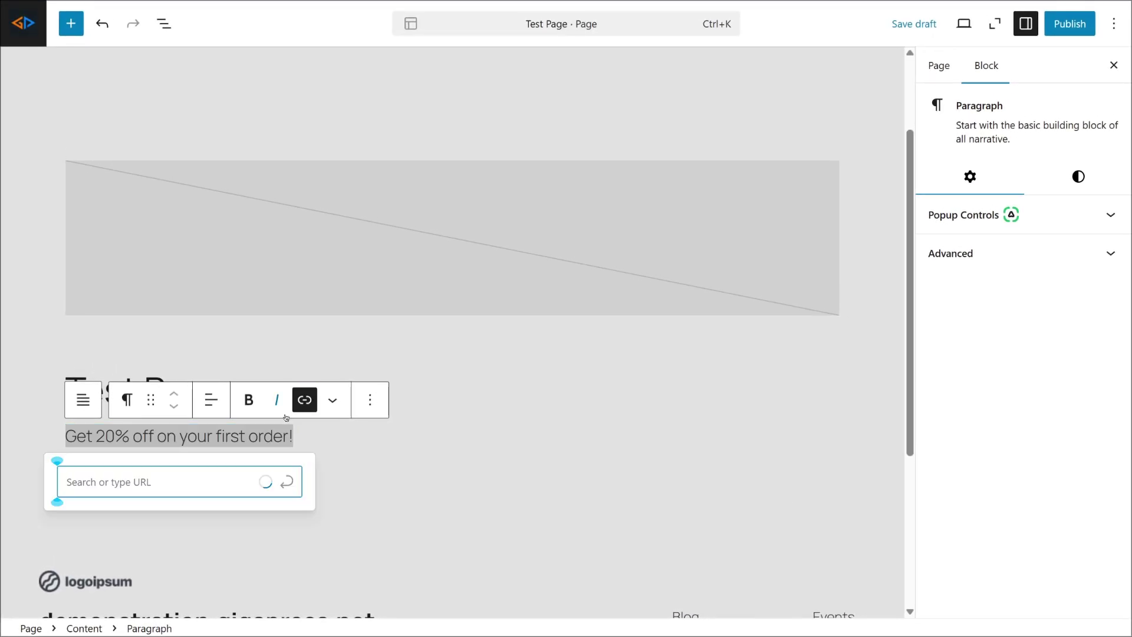
left_click(152, 390)
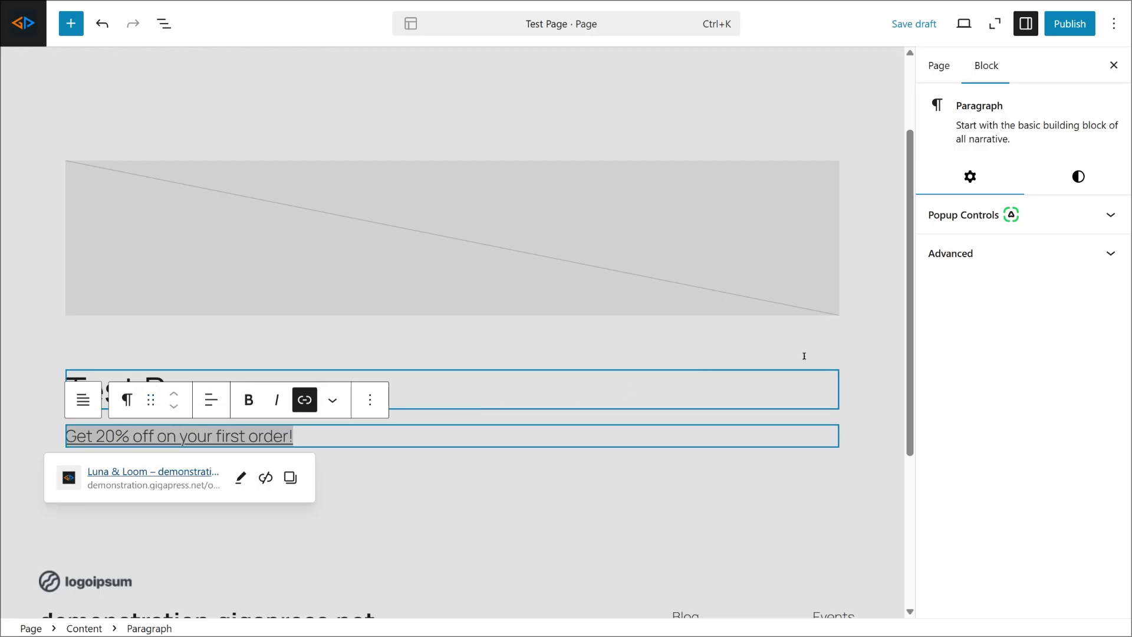
left_click(972, 214)
left_click(986, 310)
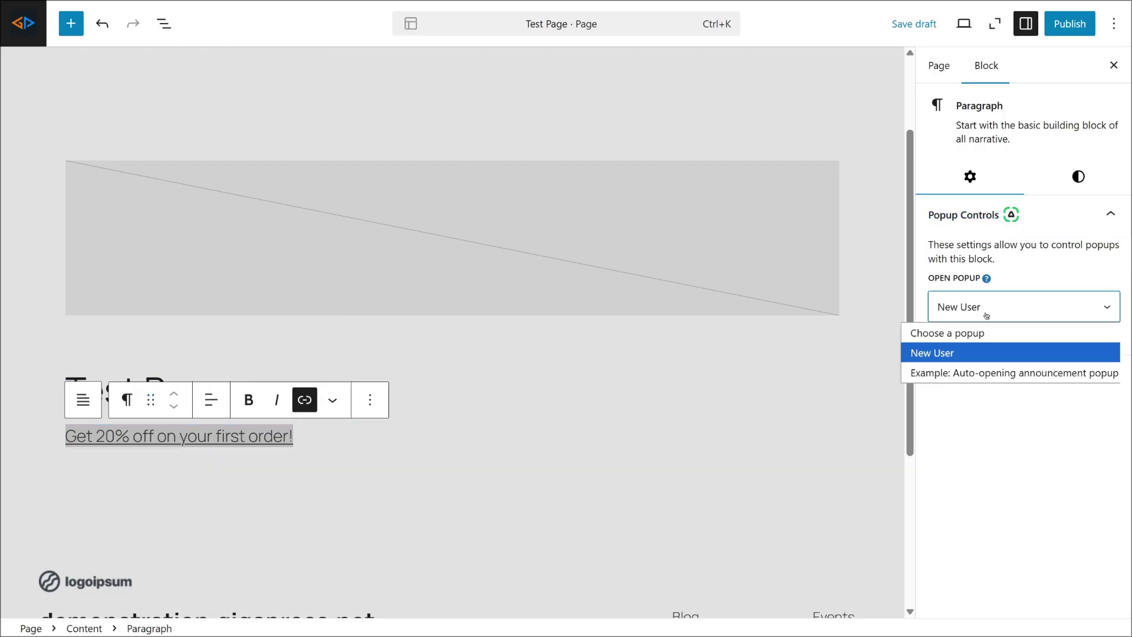
left_click(969, 357)
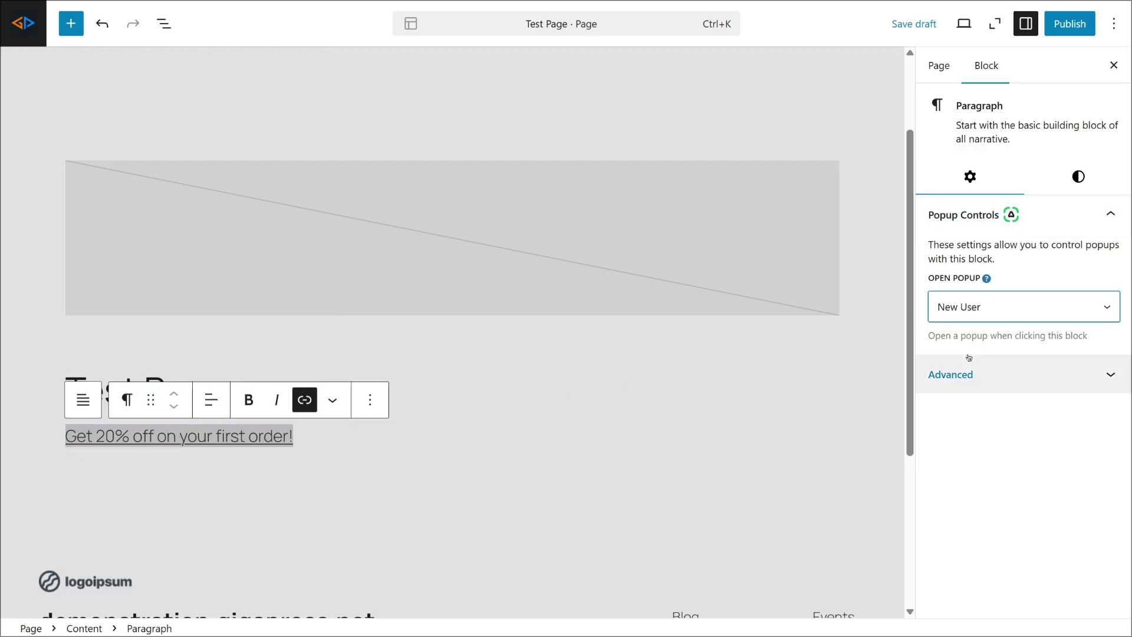
- Preview the Test Page in a new tab
left_click(795, 424)
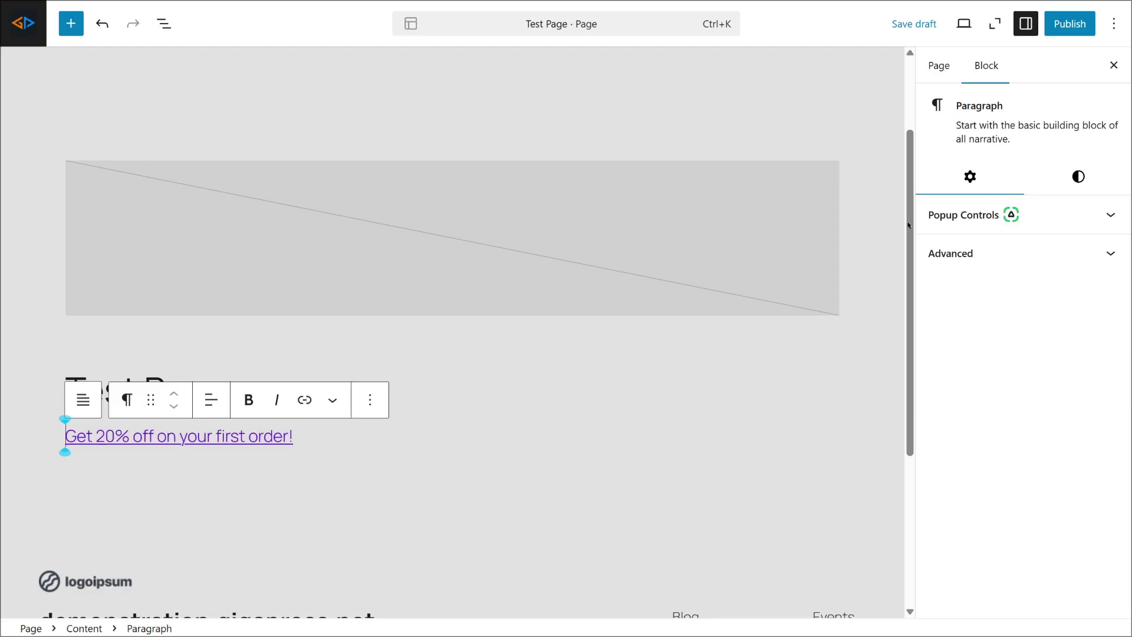
left_click(965, 23)
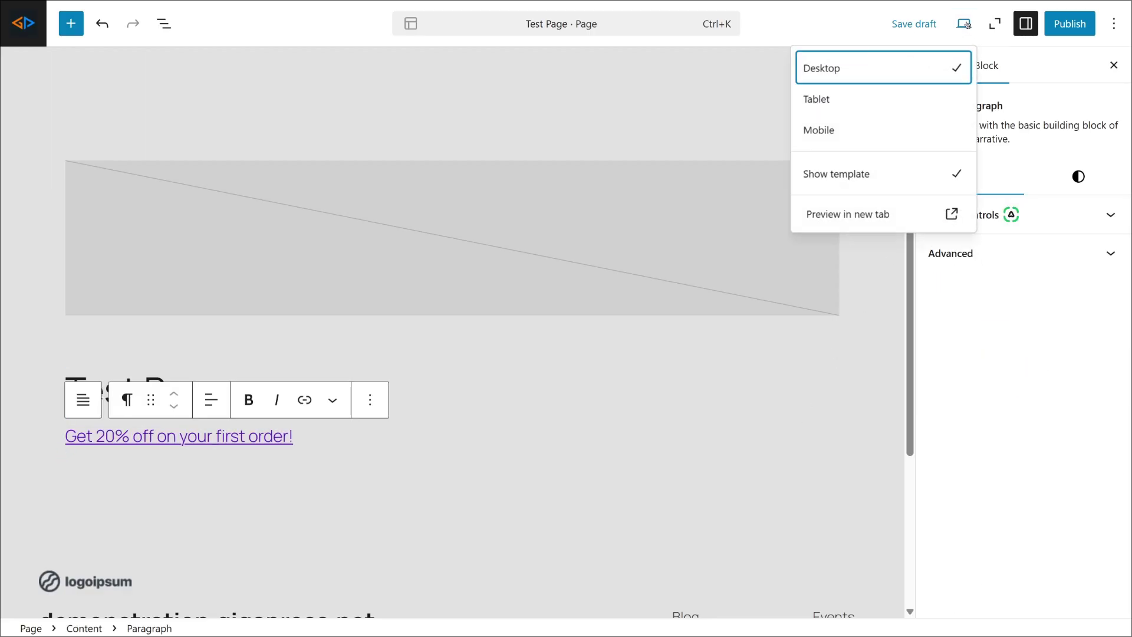
left_click(929, 223)
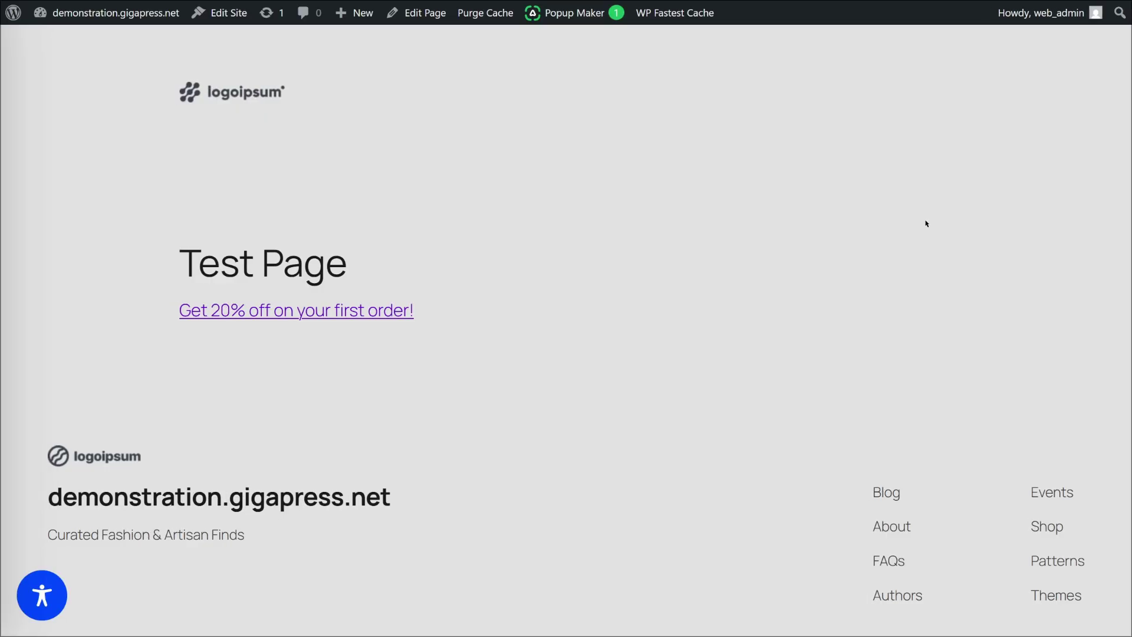
- Test the 20% off link on the preview, follow the popup's link, and scroll the page
left_click(330, 309)
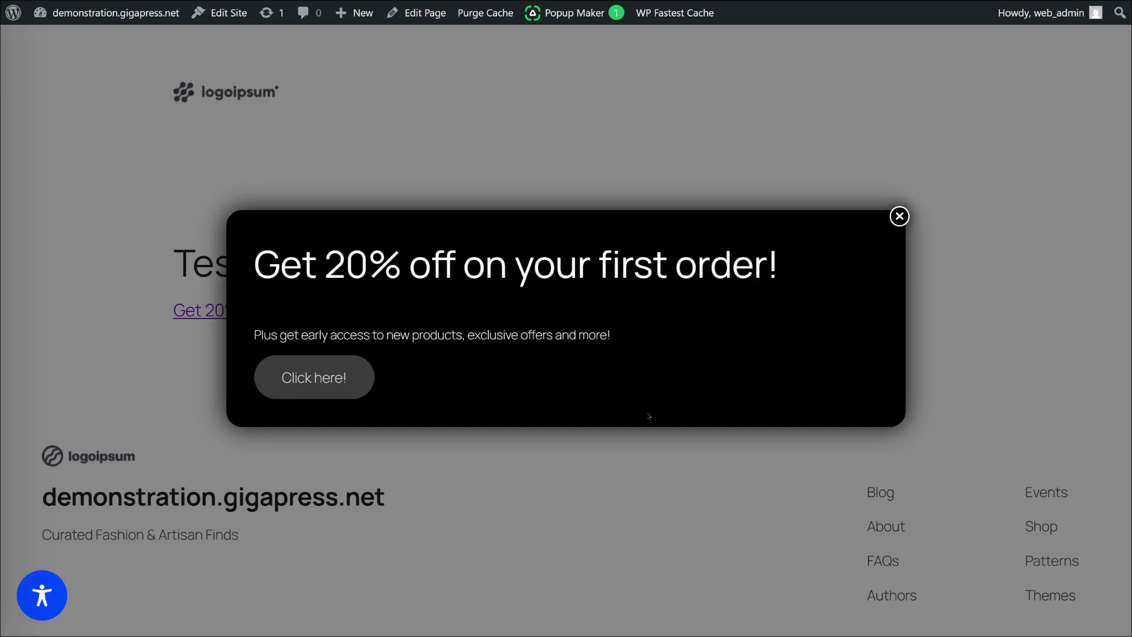
left_click(295, 392)
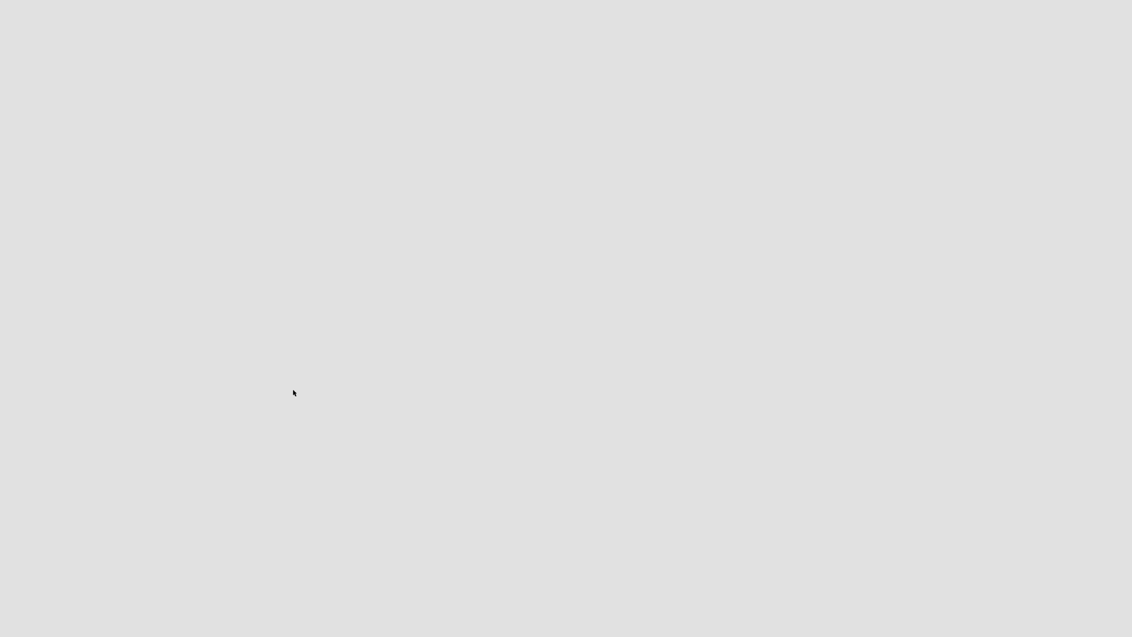
scroll(293, 392, "down", 20)
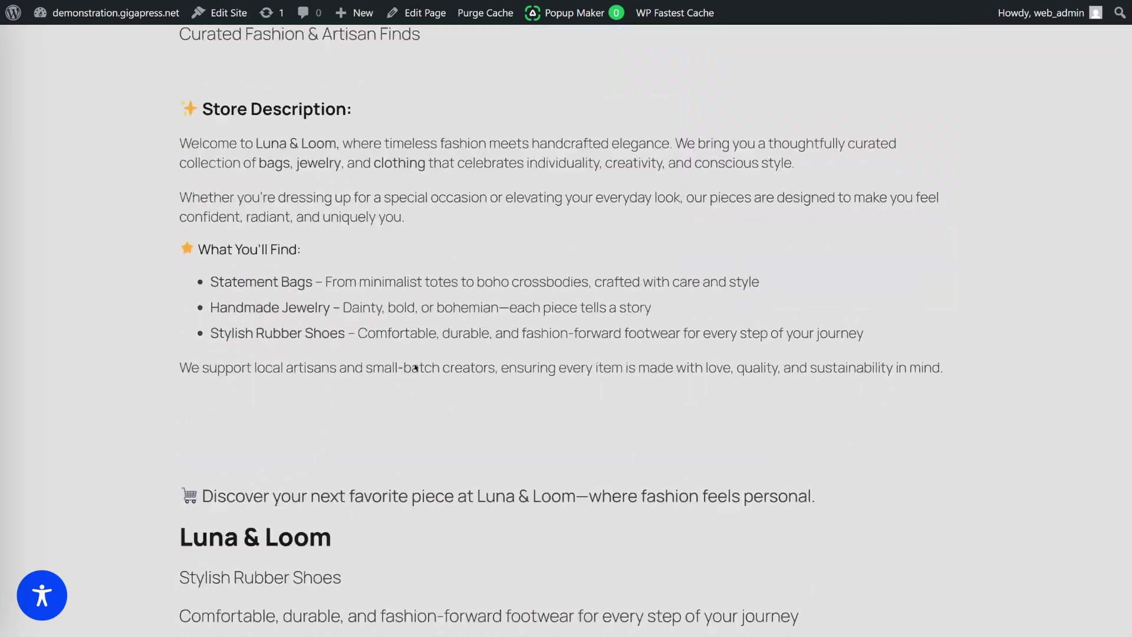
scroll(414, 367, "down", 15)
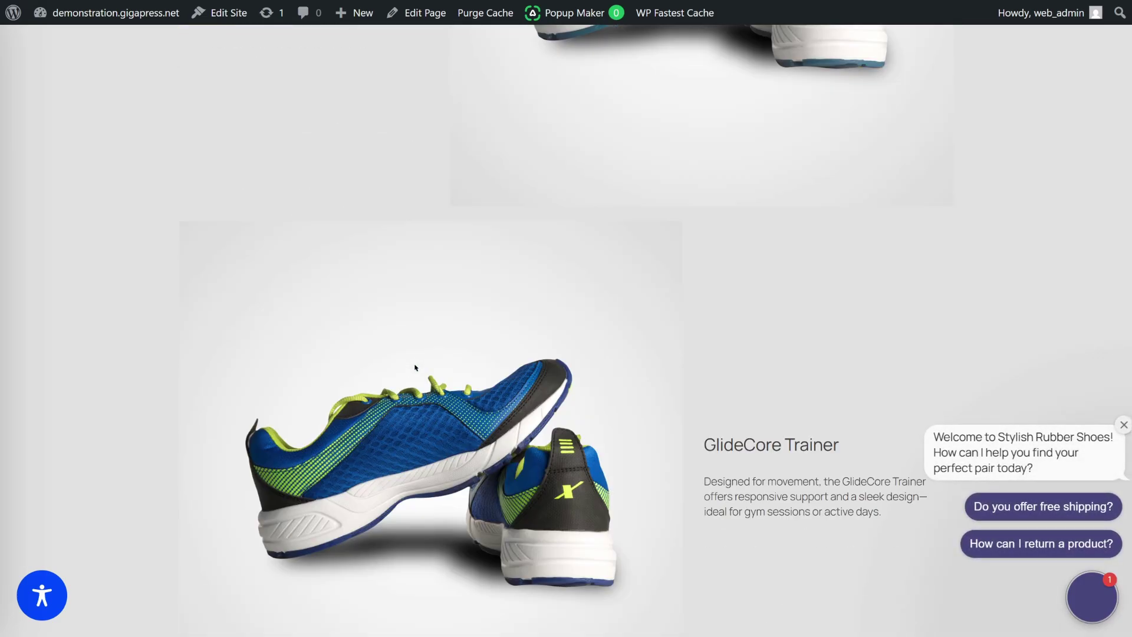
scroll(414, 368, "up", 2)
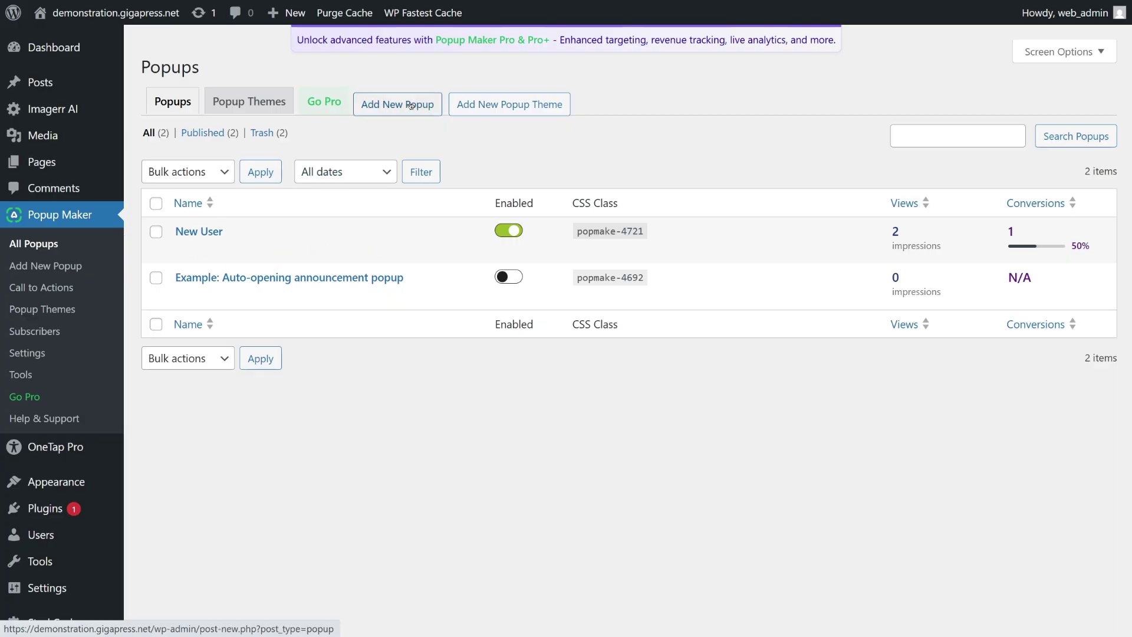
- Add a new popup titled 'Automatic Popup' with the body text 'Don't miss our latest offer!'
left_click(410, 105)
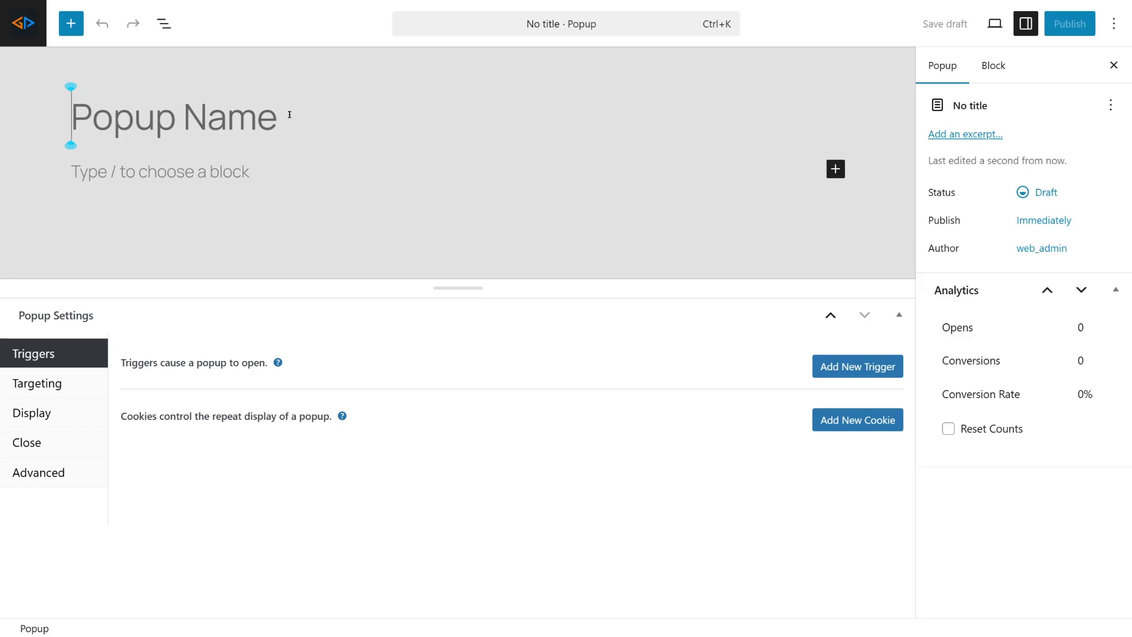
type("Automati")
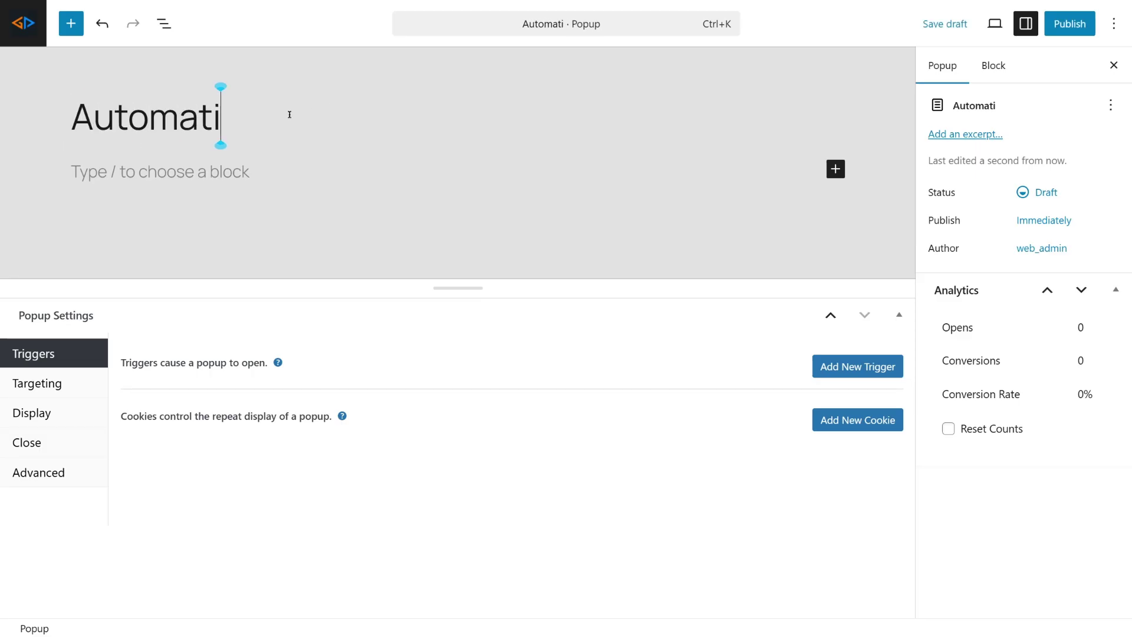
type("c Popup")
left_click(282, 167)
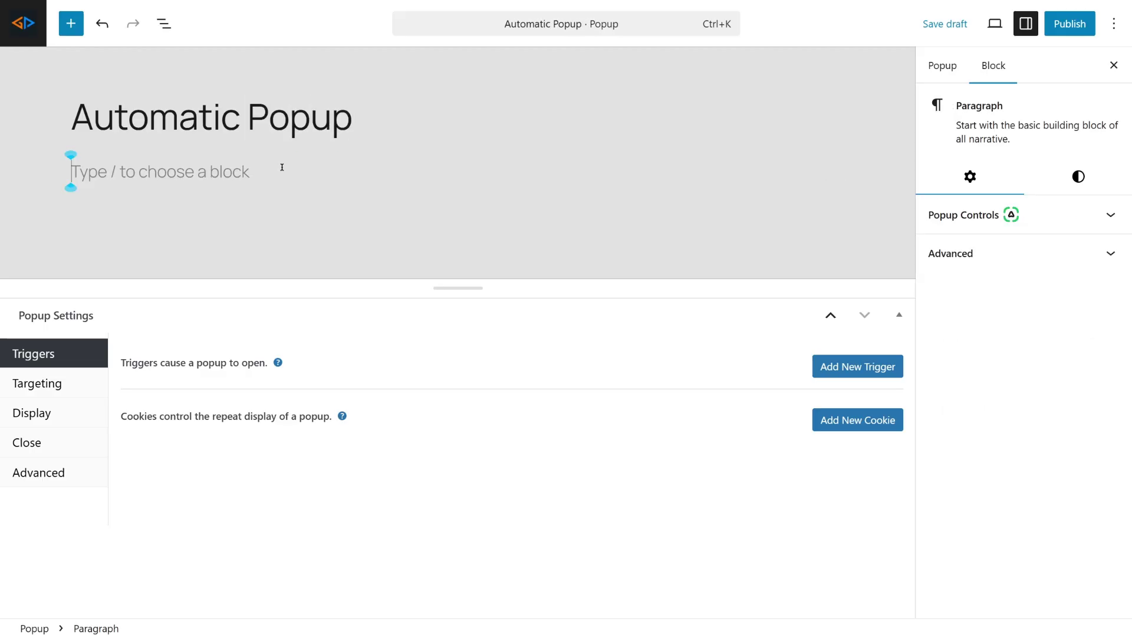
type("Don't miss our la")
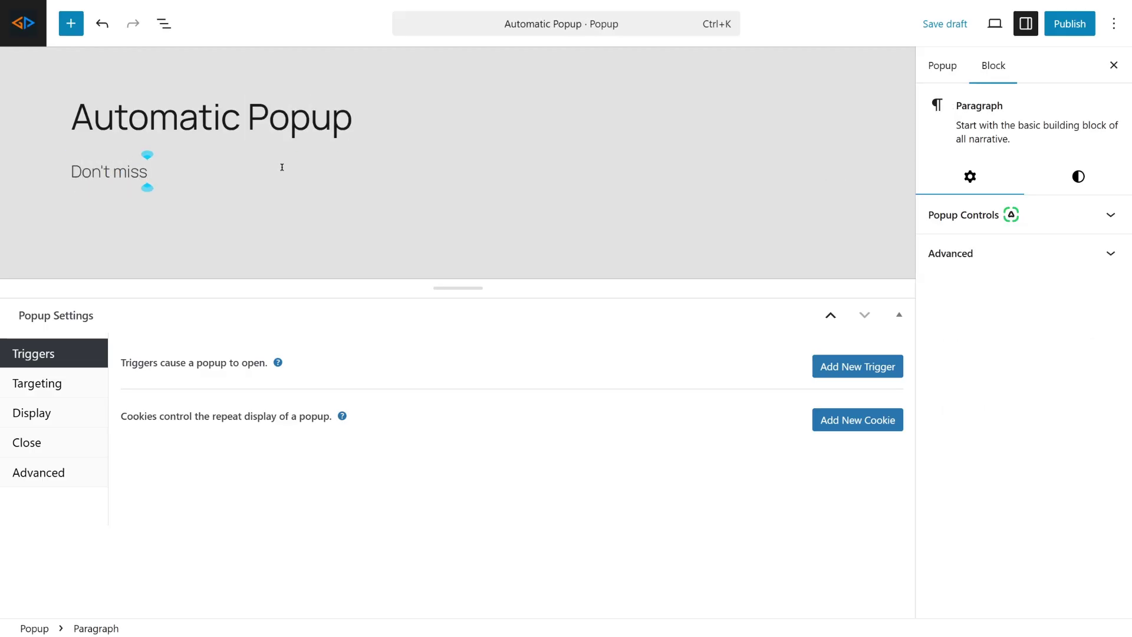
type("test offer!")
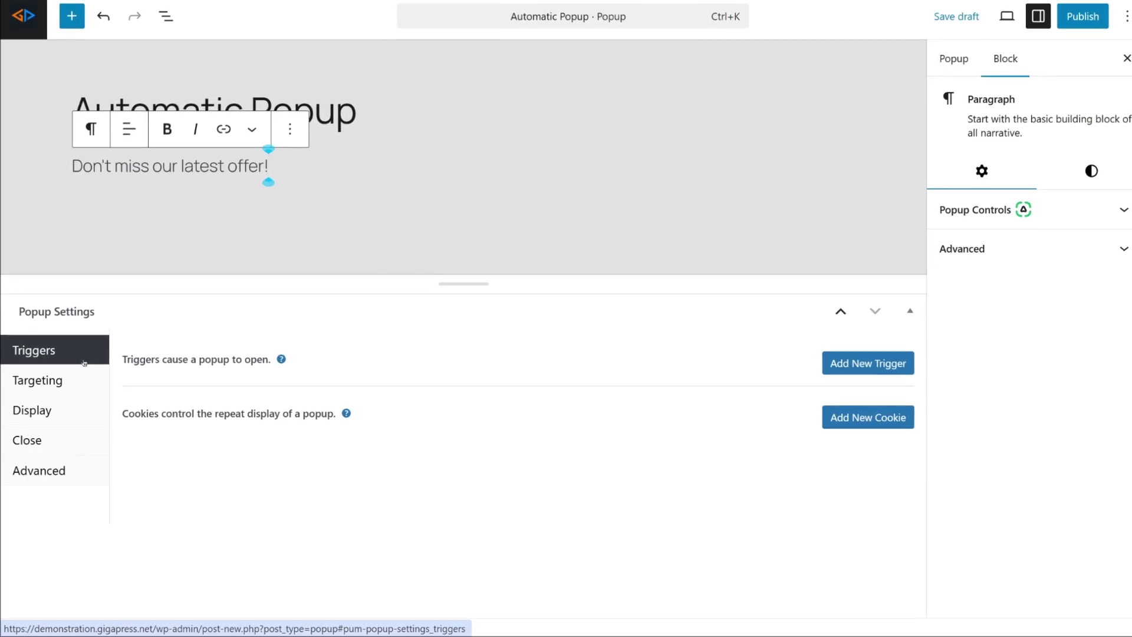
- Add a Time Delay / Auto Open trigger with no cookie and a 5000 ms delay
left_click(865, 367)
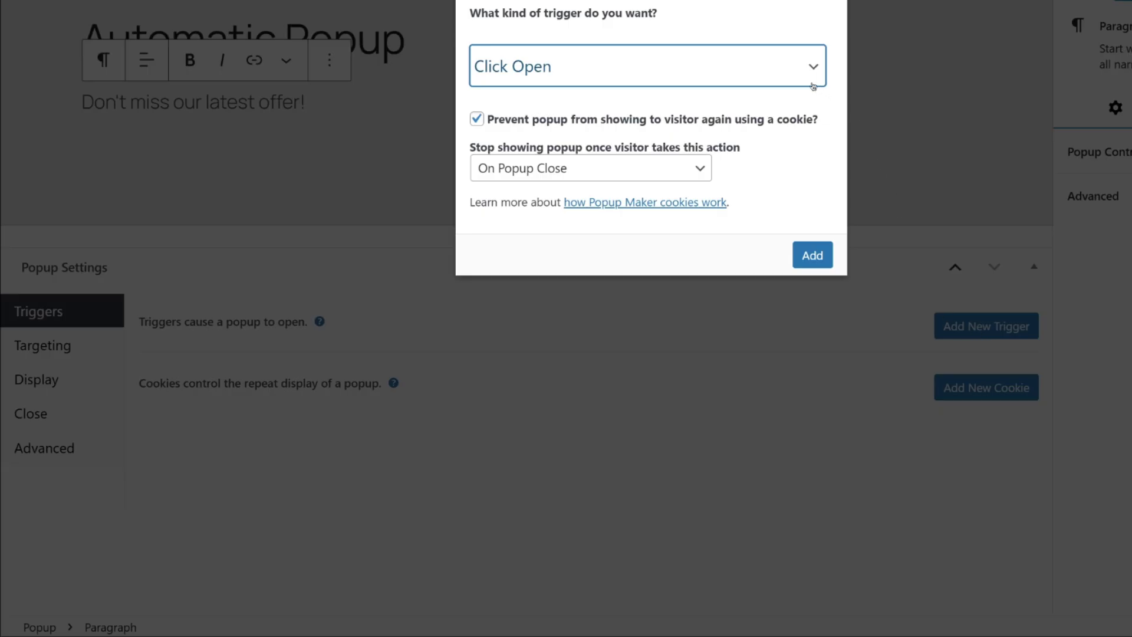
left_click(813, 86)
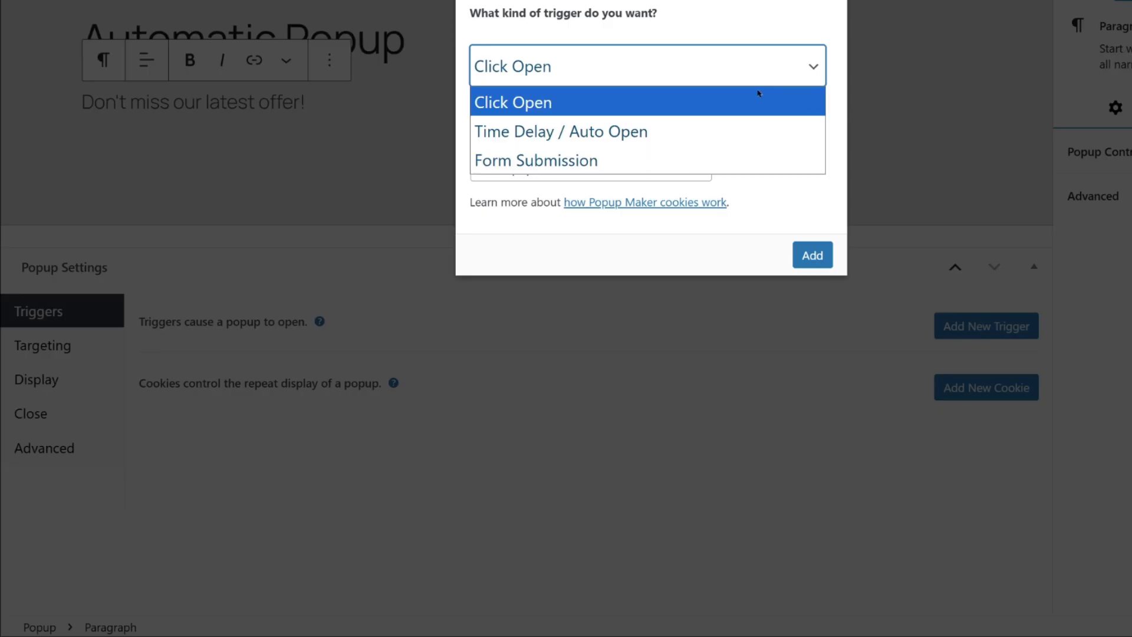
left_click(658, 130)
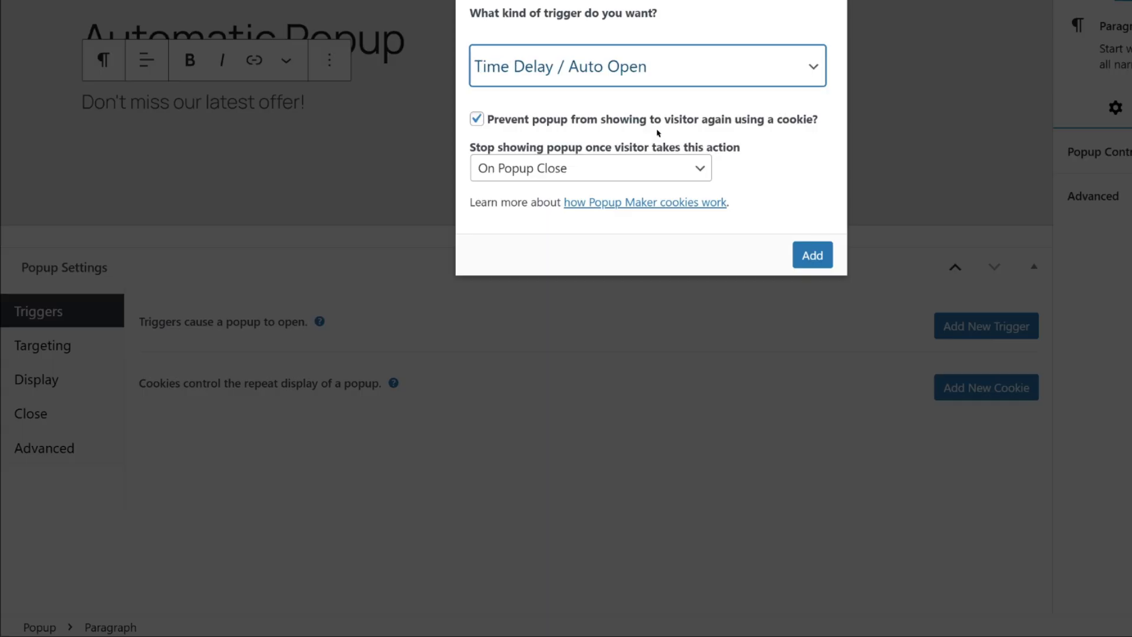
left_click(478, 120)
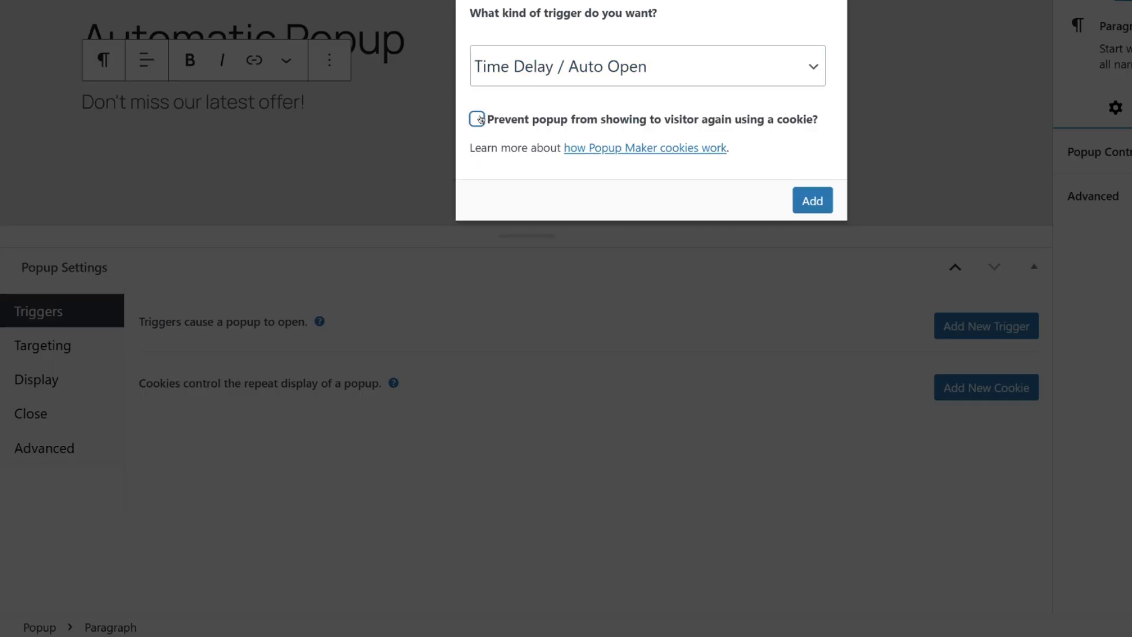
left_click(813, 200)
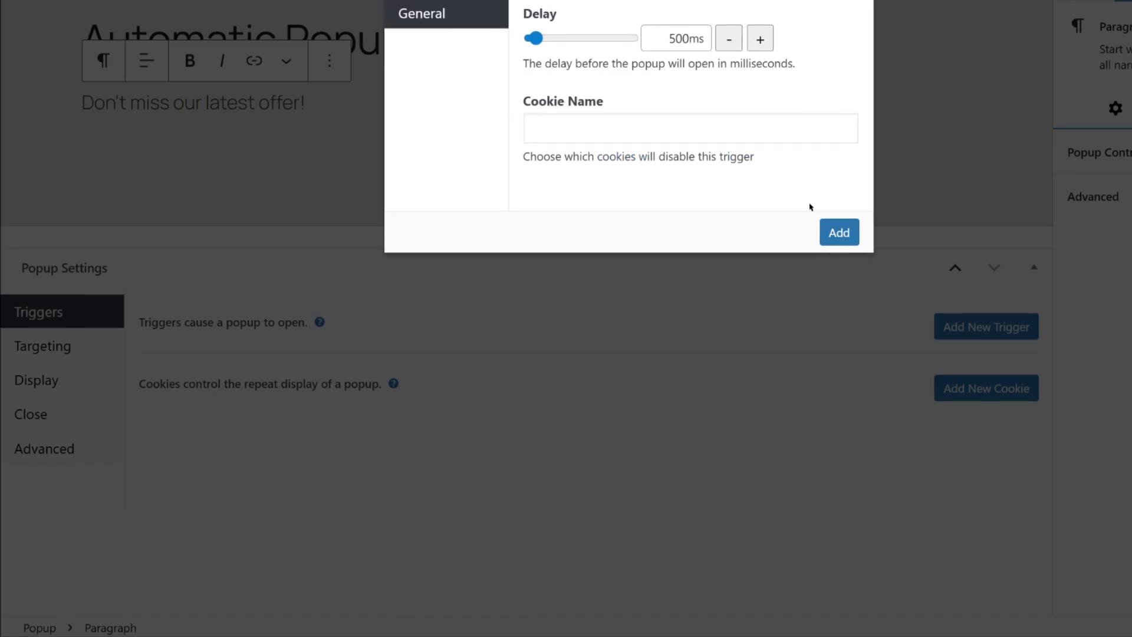
left_click(683, 56)
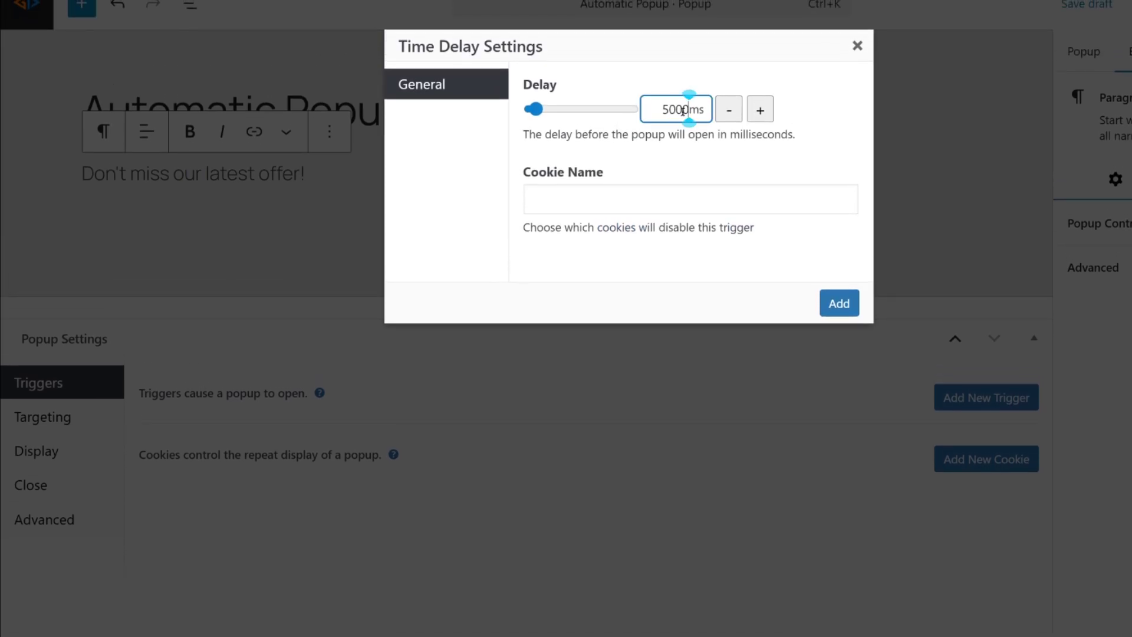
left_click(833, 304)
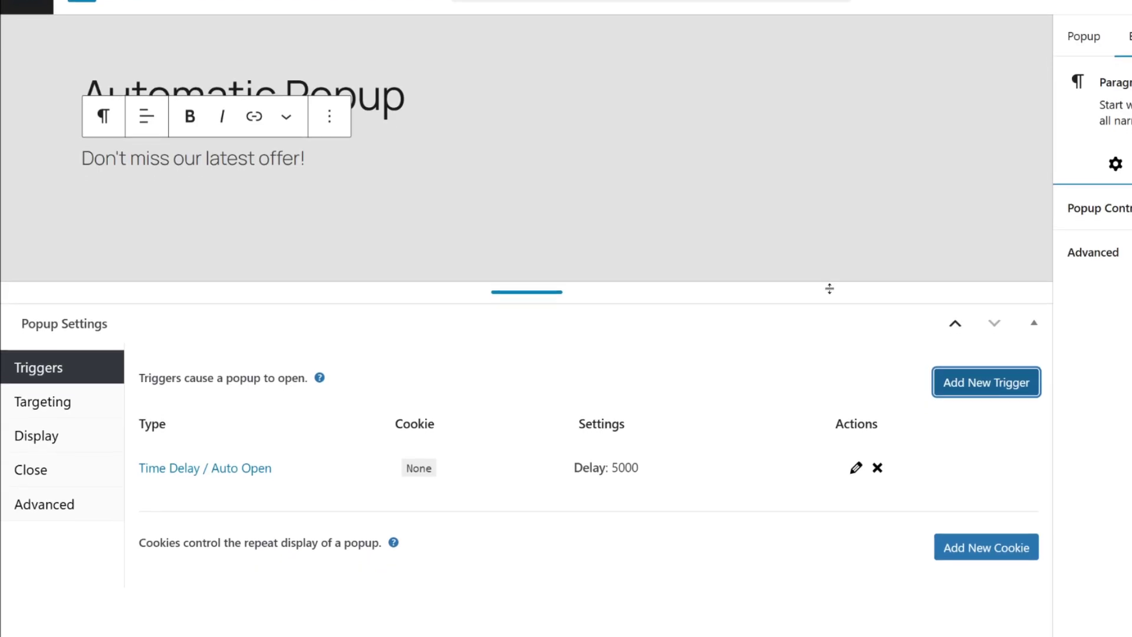
- Target the popup to the Home Page only and apply the Top Bar display preset
left_click(43, 355)
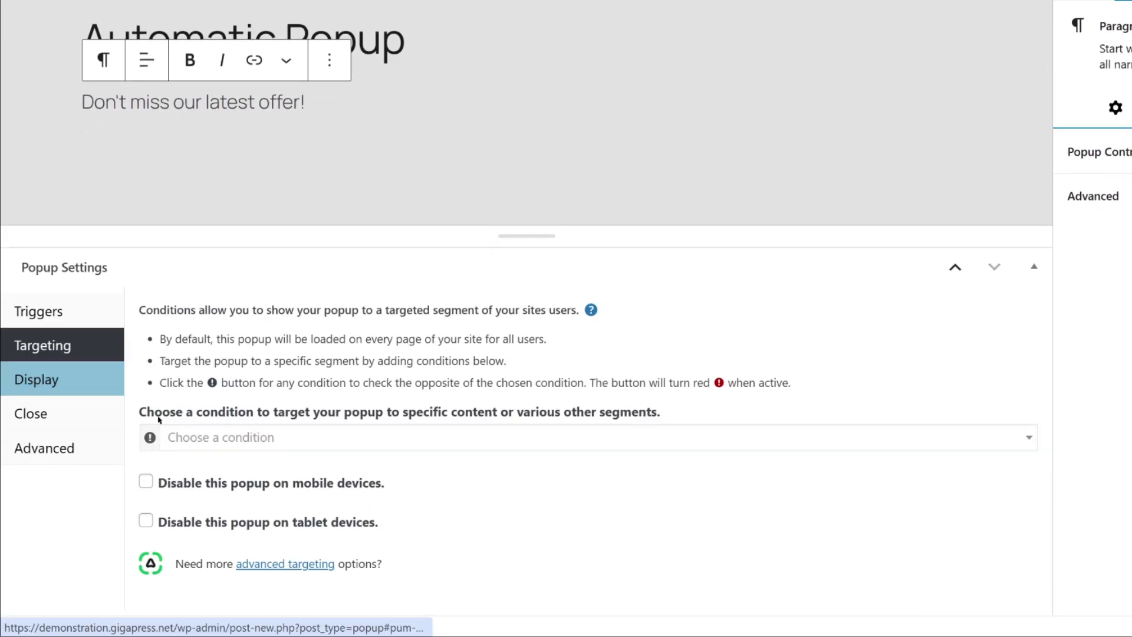
left_click(216, 446)
left_click(207, 504)
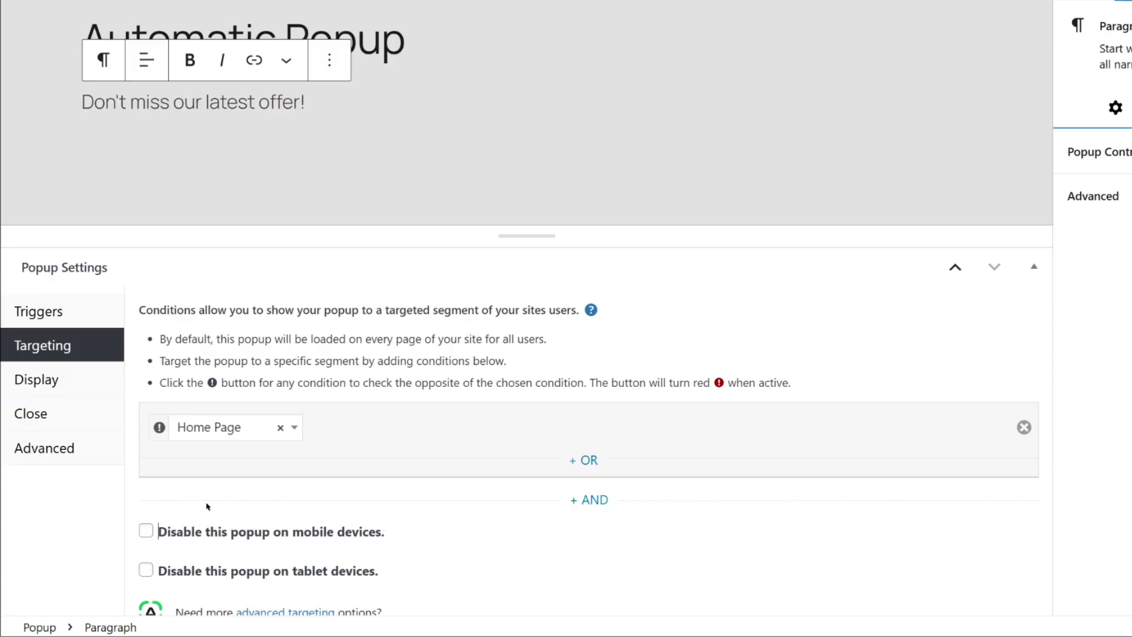
left_click(37, 379)
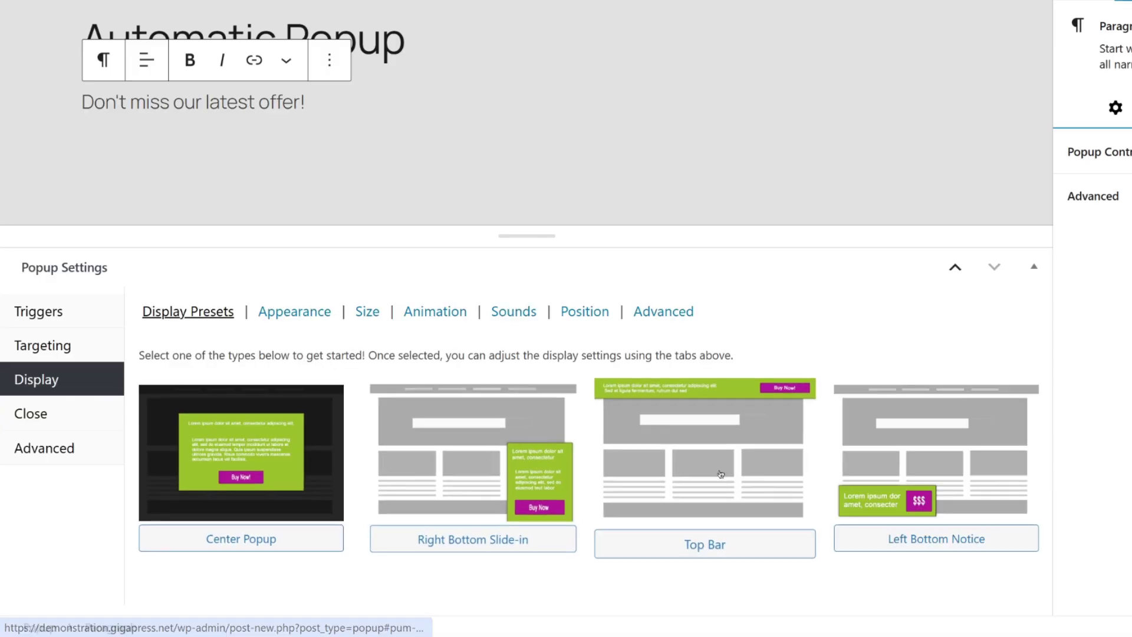
left_click(715, 557)
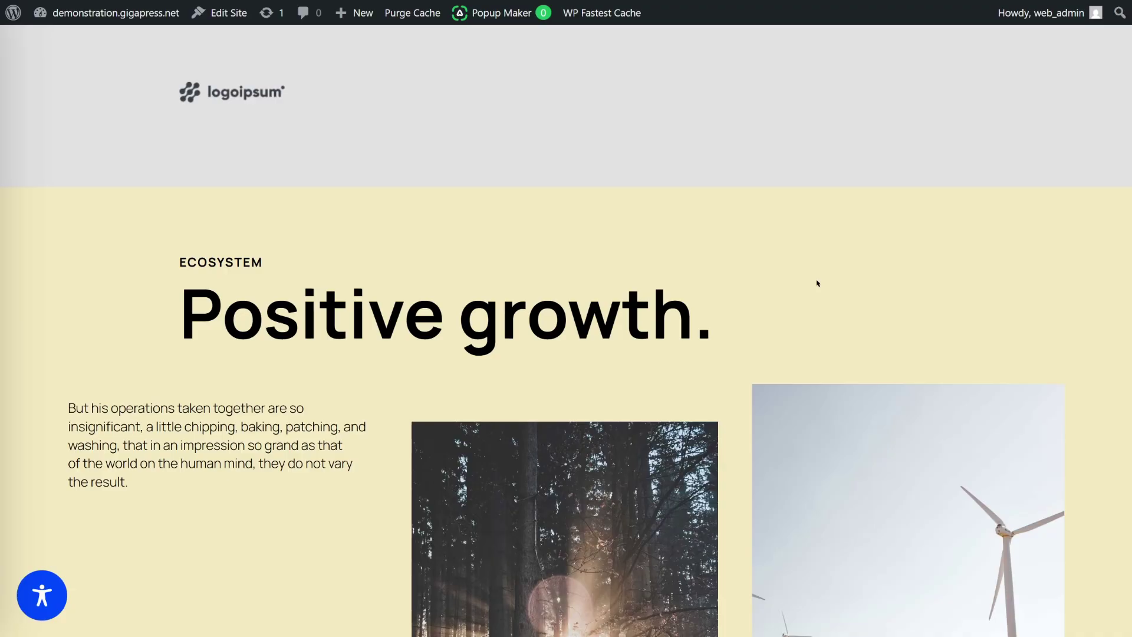
- Scroll the home page to confirm the 'Don't miss our latest offer!' top bar stays visible
scroll(817, 283, "down", 4)
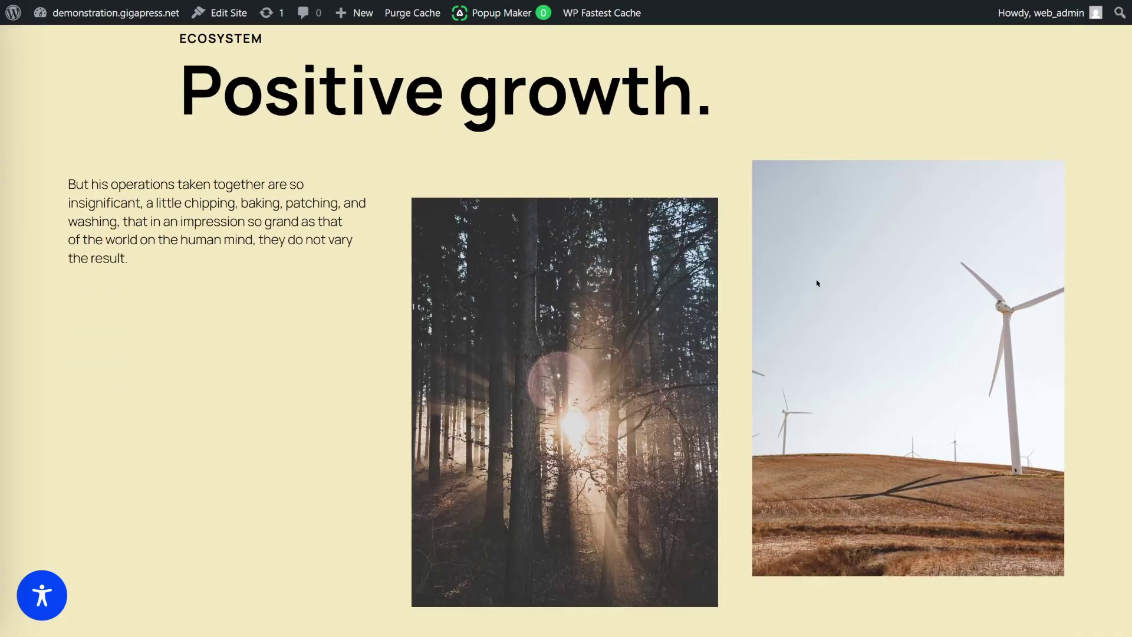
scroll(817, 283, "down", 2)
scroll(814, 286, "up", 6)
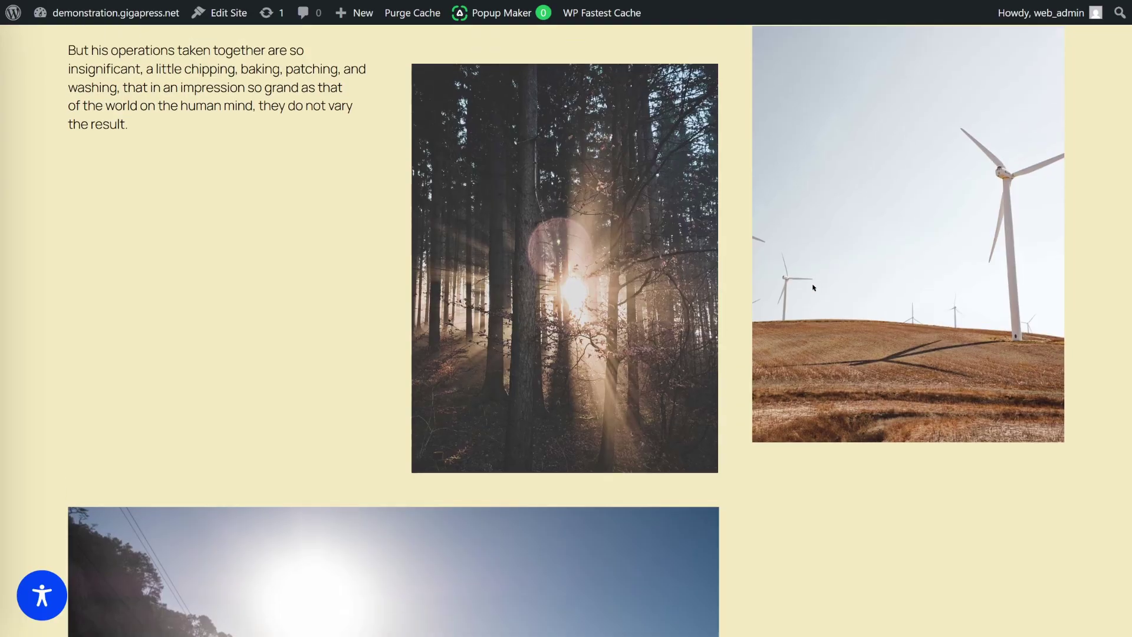
scroll(813, 286, "down", 2)
scroll(808, 298, "up", 2)
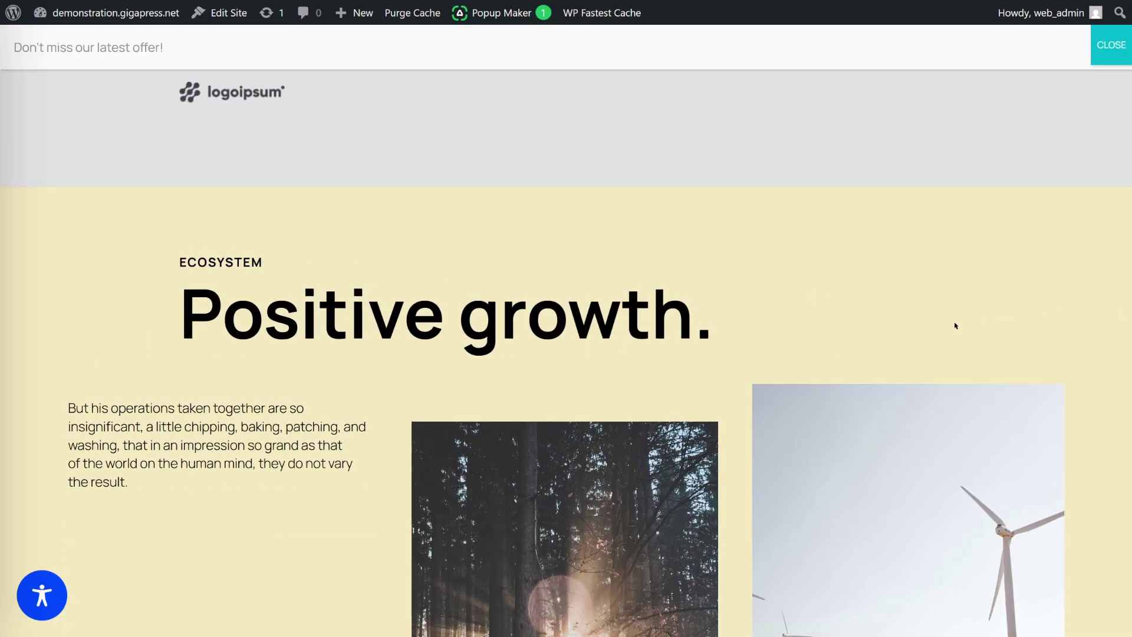
scroll(944, 311, "down", 10)
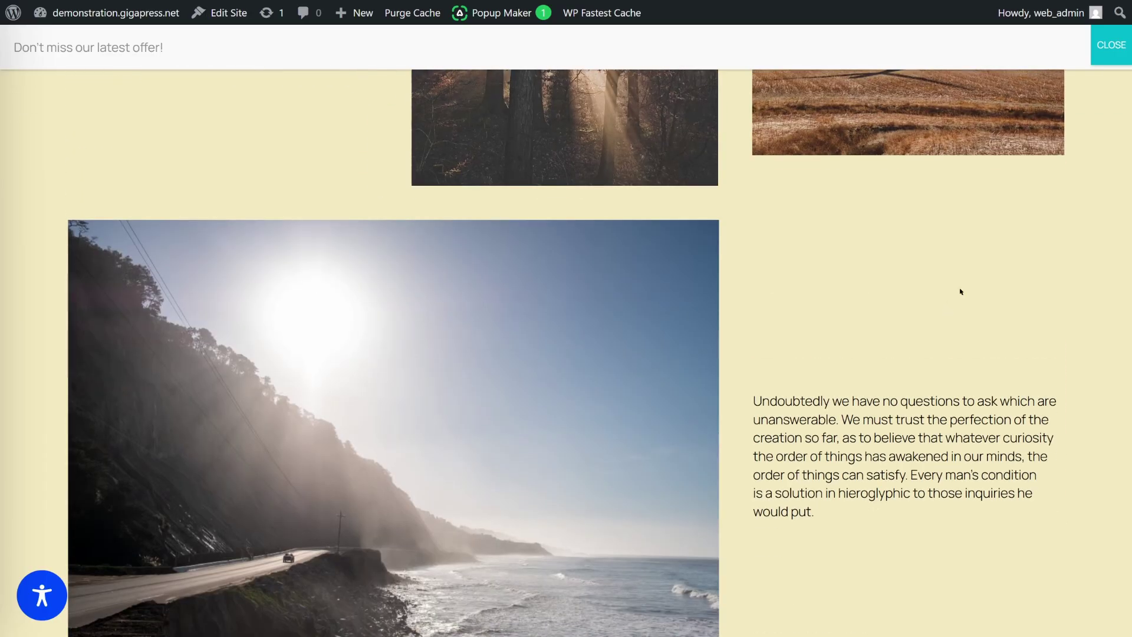
scroll(803, 307, "down", 11)
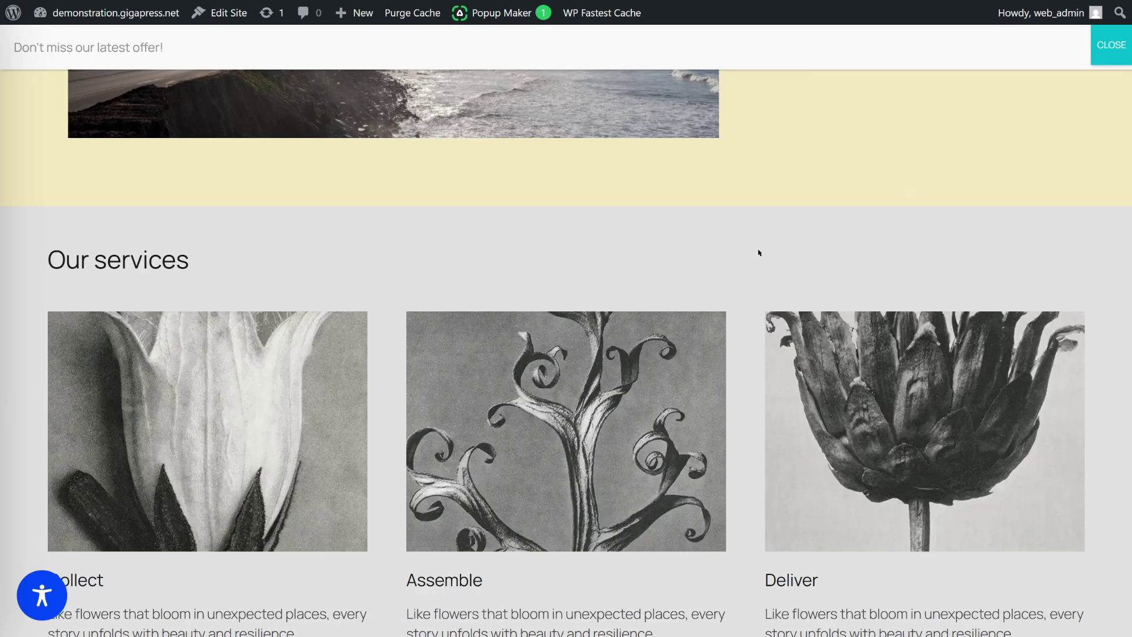
scroll(759, 252, "down", 16)
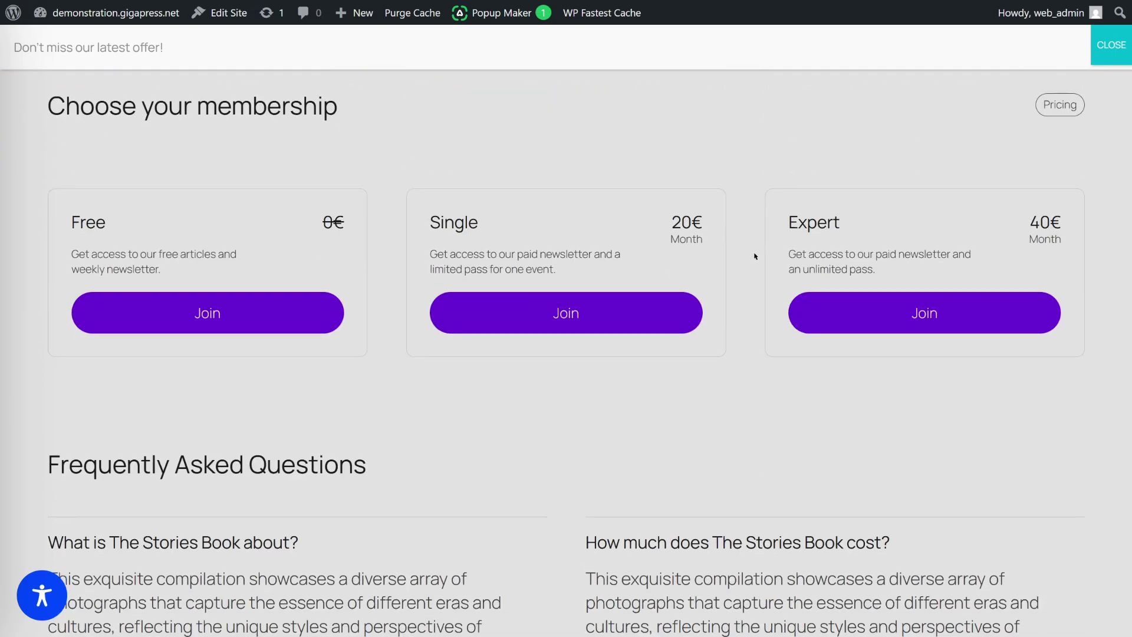
scroll(753, 257, "up", 20)
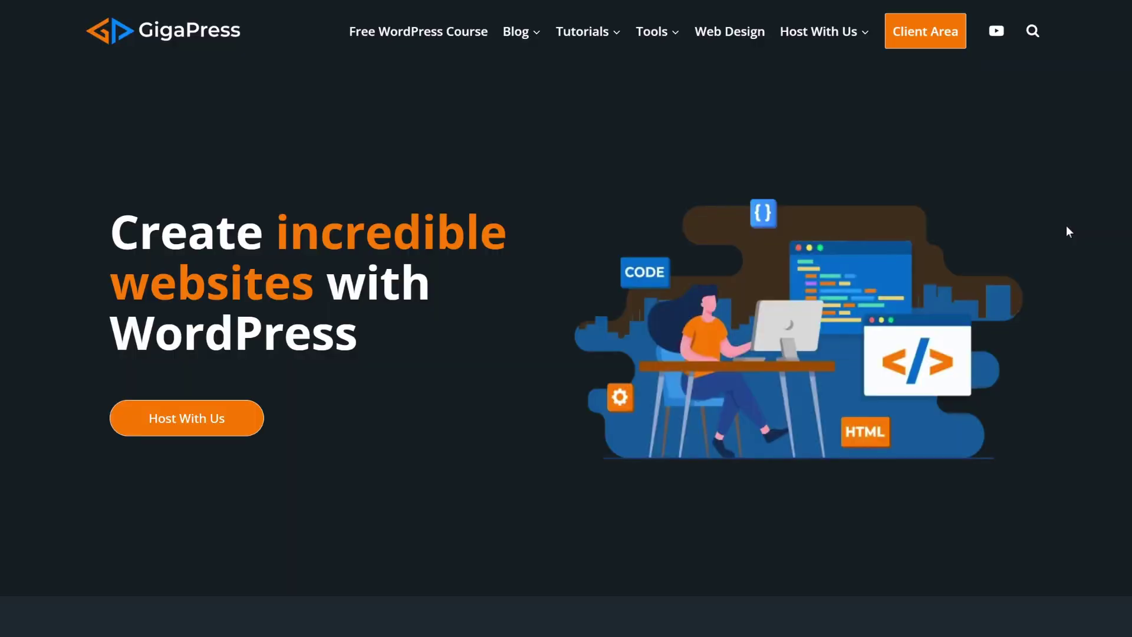
- Scroll down the GigaPress homepage and open the WordPress Hosting page
scroll(1065, 226, "down", 13)
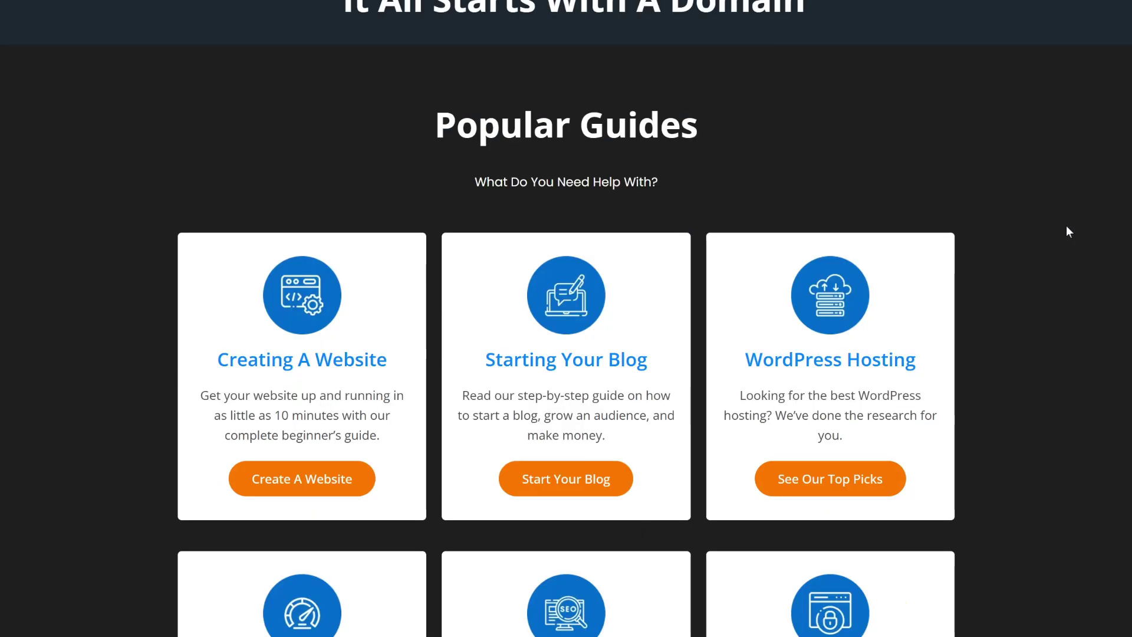
scroll(1067, 227, "down", 11)
scroll(1066, 231, "down", 2)
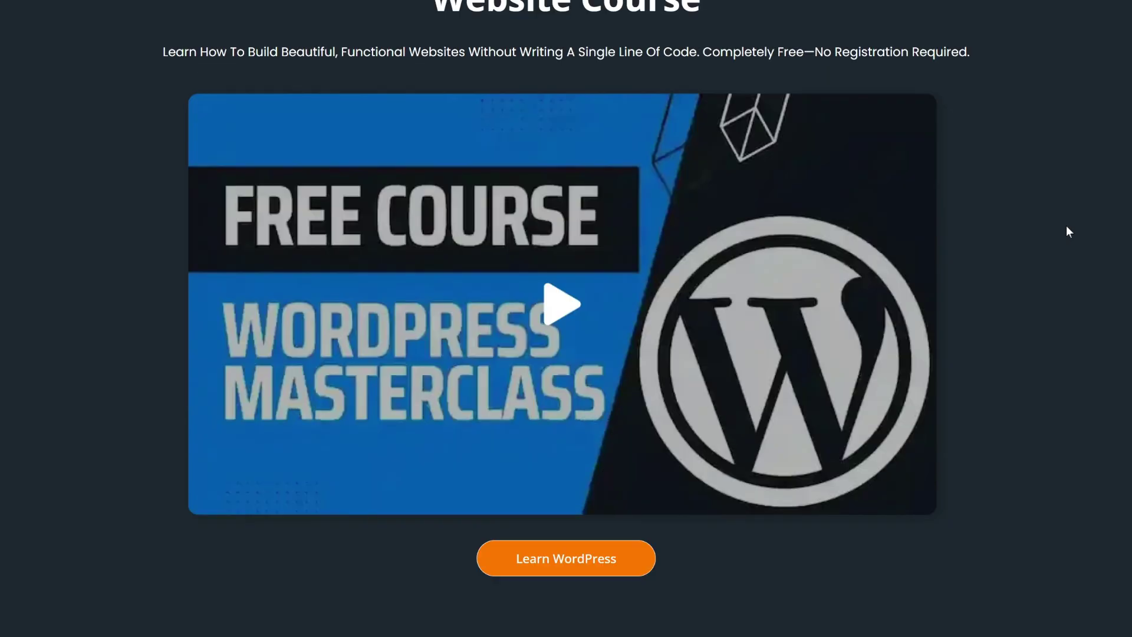
scroll(1066, 231, "down", 9)
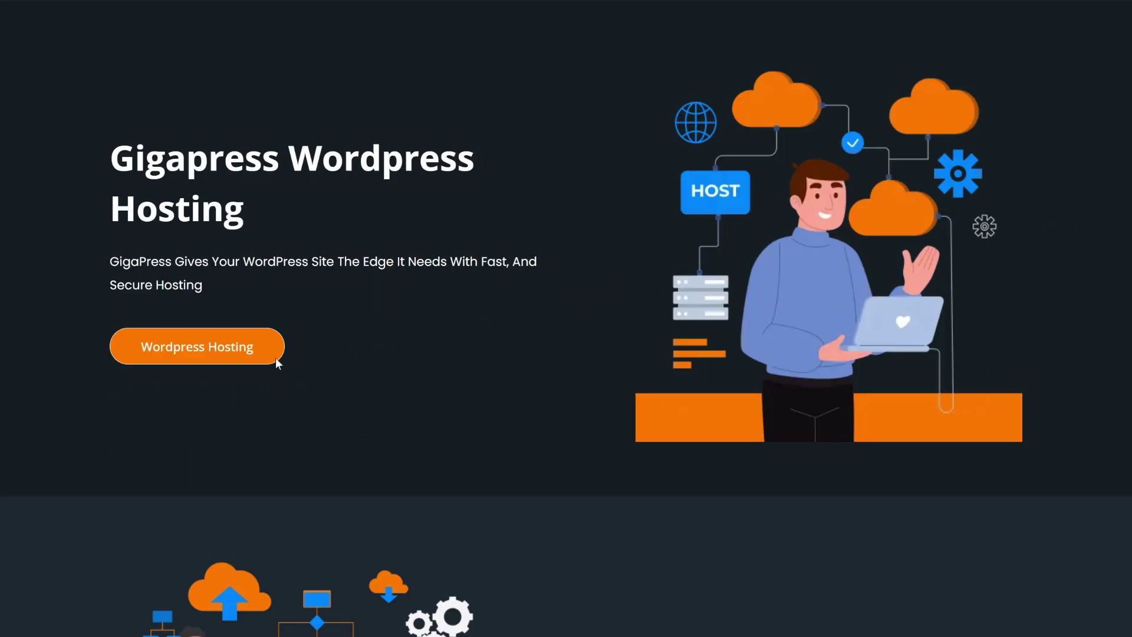
left_click(221, 363)
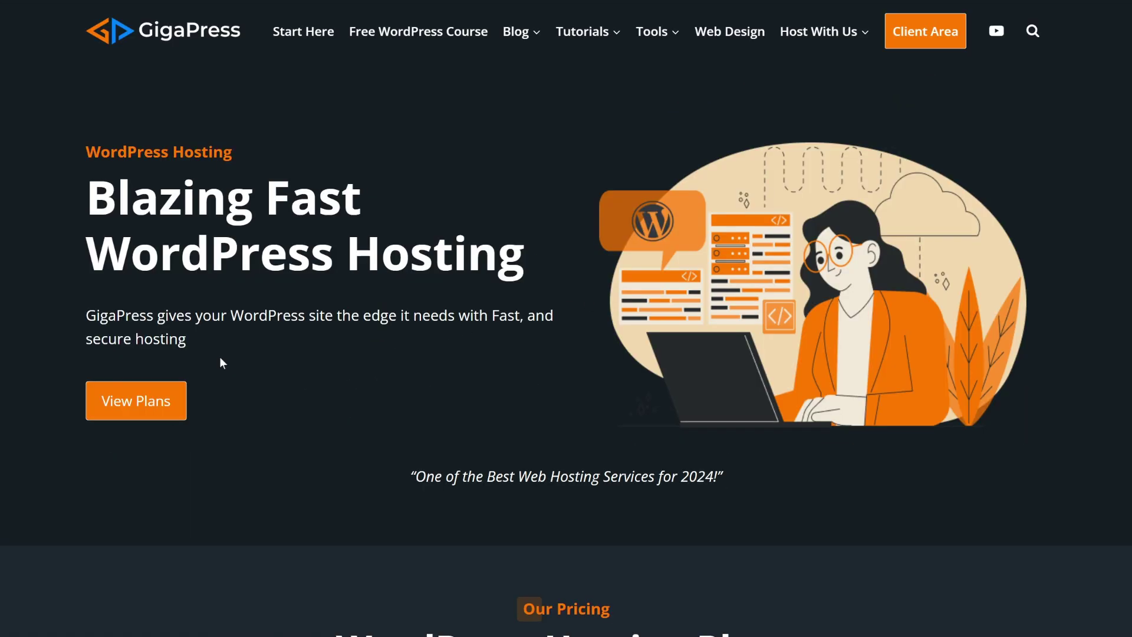